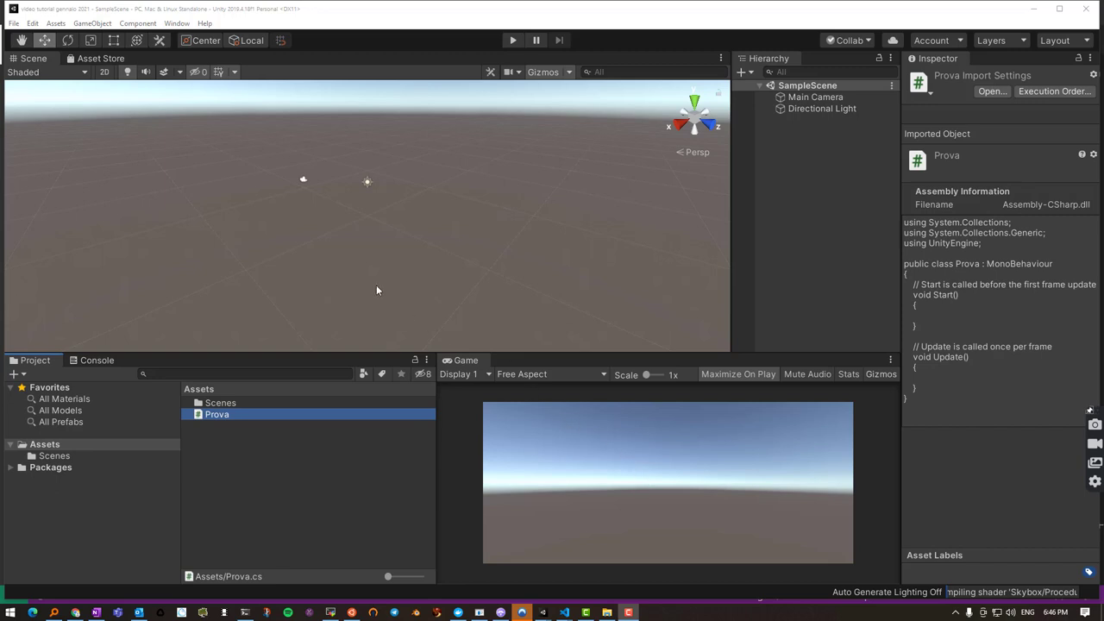
Review the UI scaling settings in the editor Preferences, then close the window
scroll(355, 224, "up", 1)
left_click(33, 23)
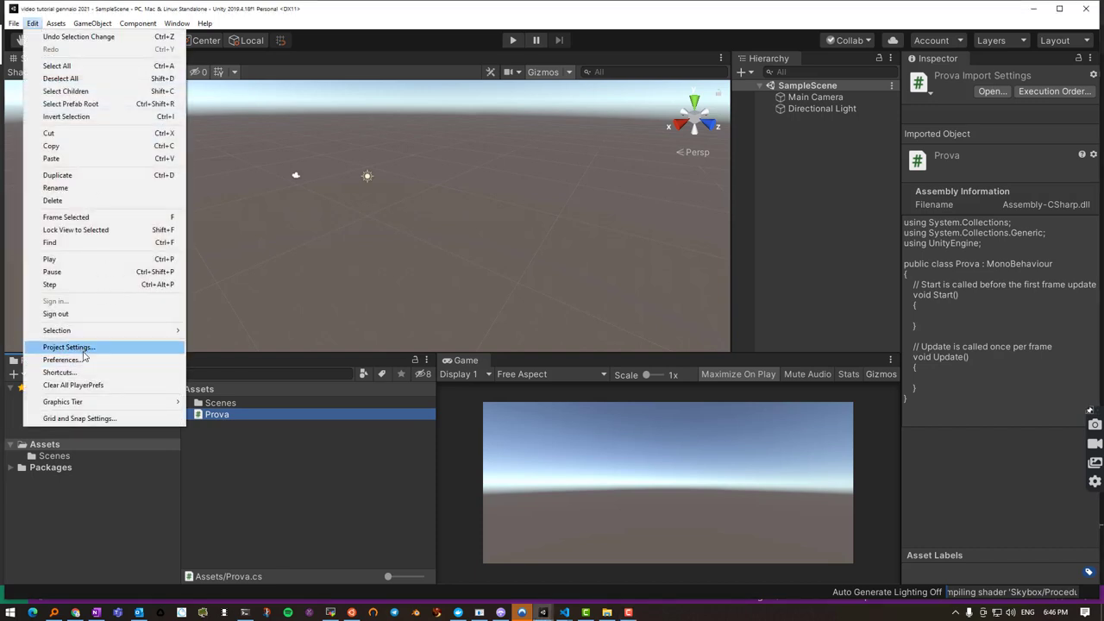
left_click(84, 360)
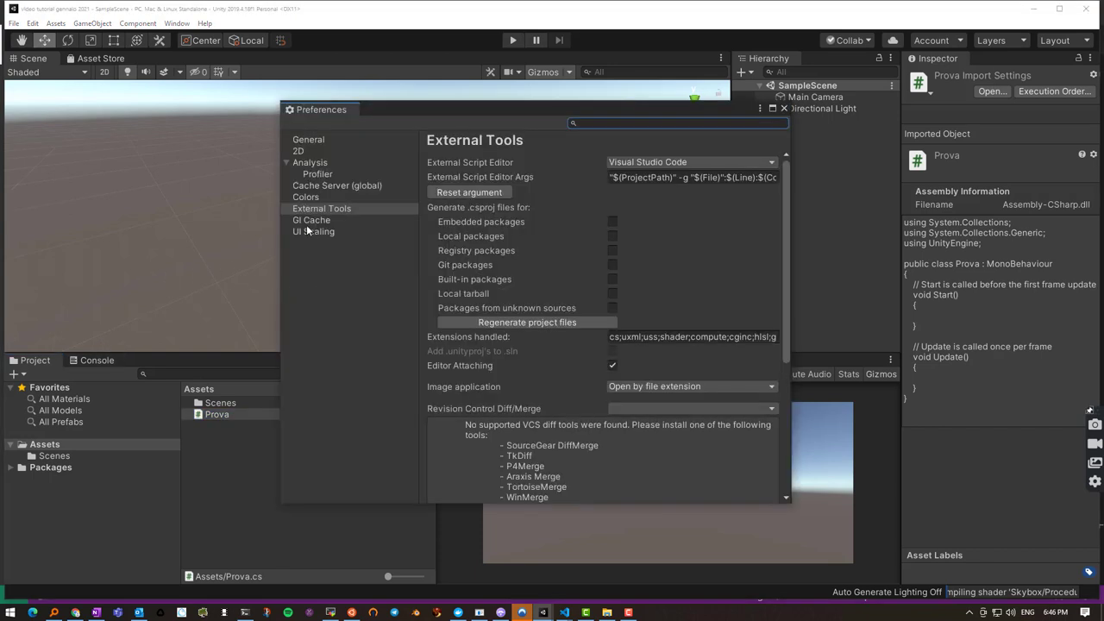
left_click(311, 231)
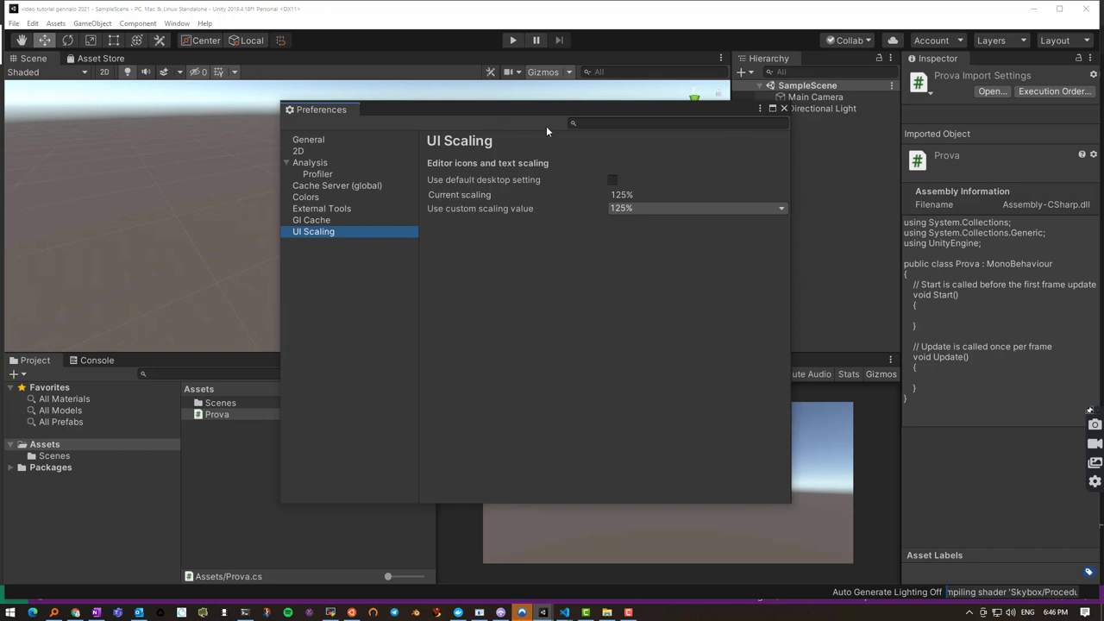
left_click_drag(529, 112, 396, 147)
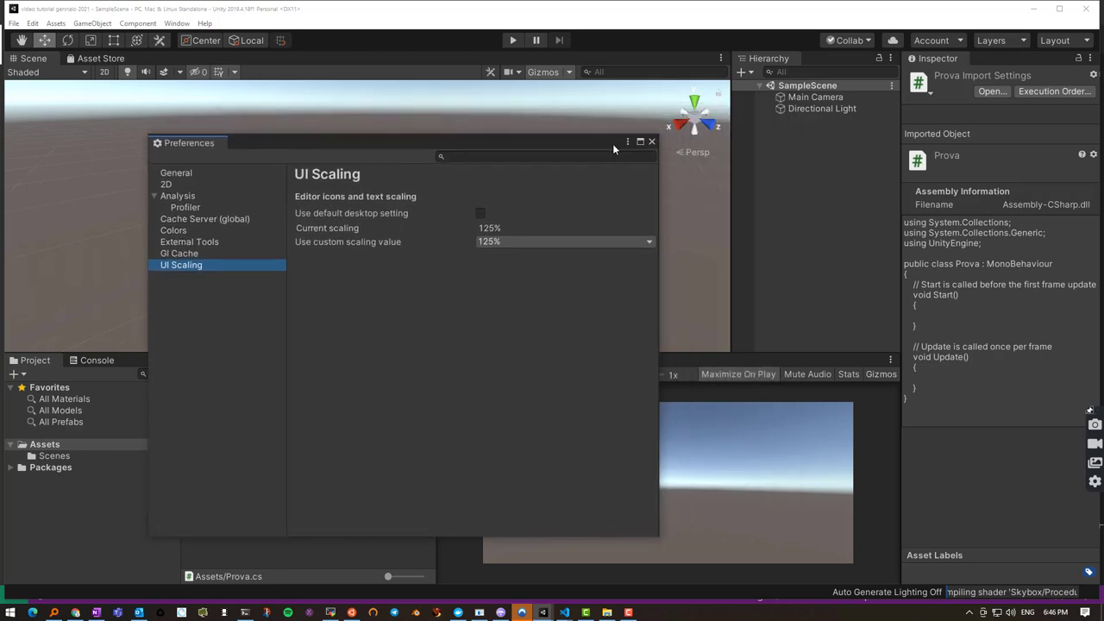
left_click(651, 141)
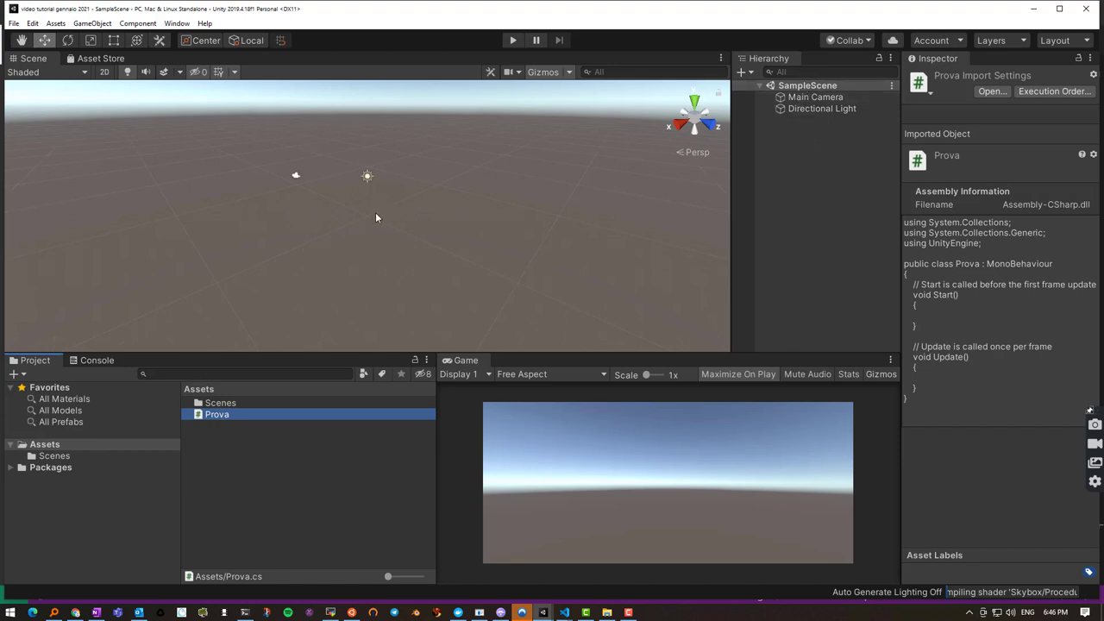
Create a 3D Plane in SampleScene from the Hierarchy create menu
right_click(794, 91)
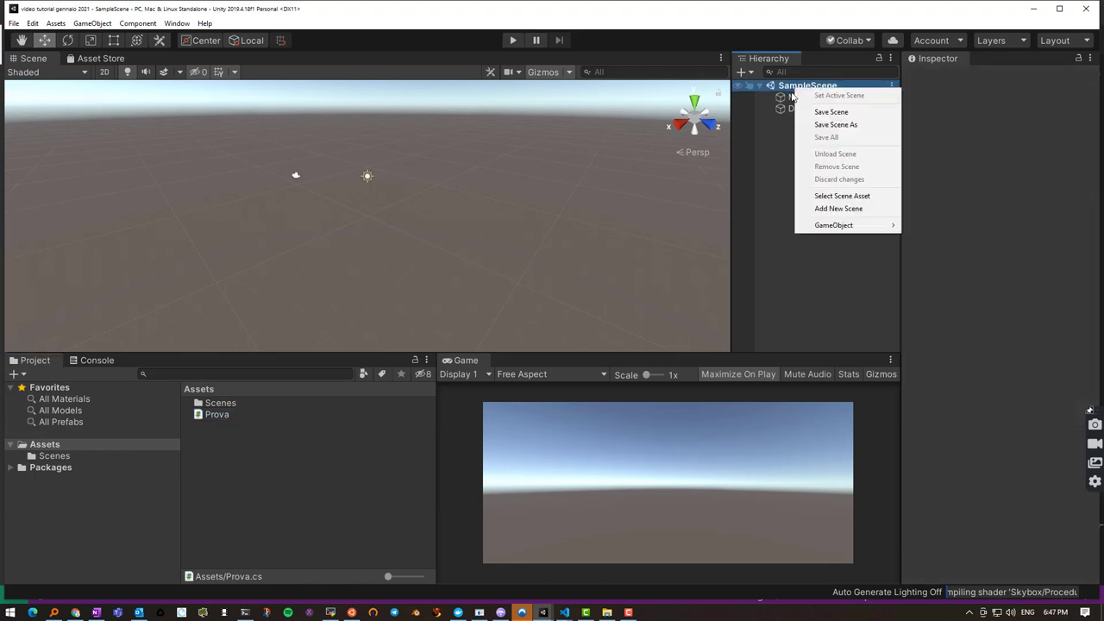
left_click(792, 89)
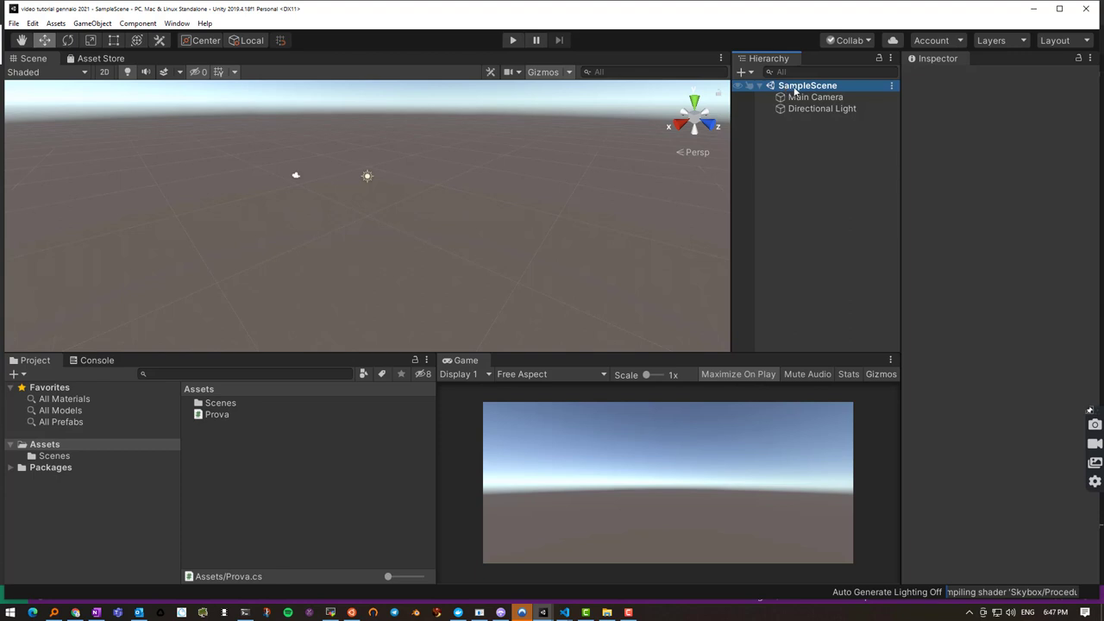
left_click(752, 73)
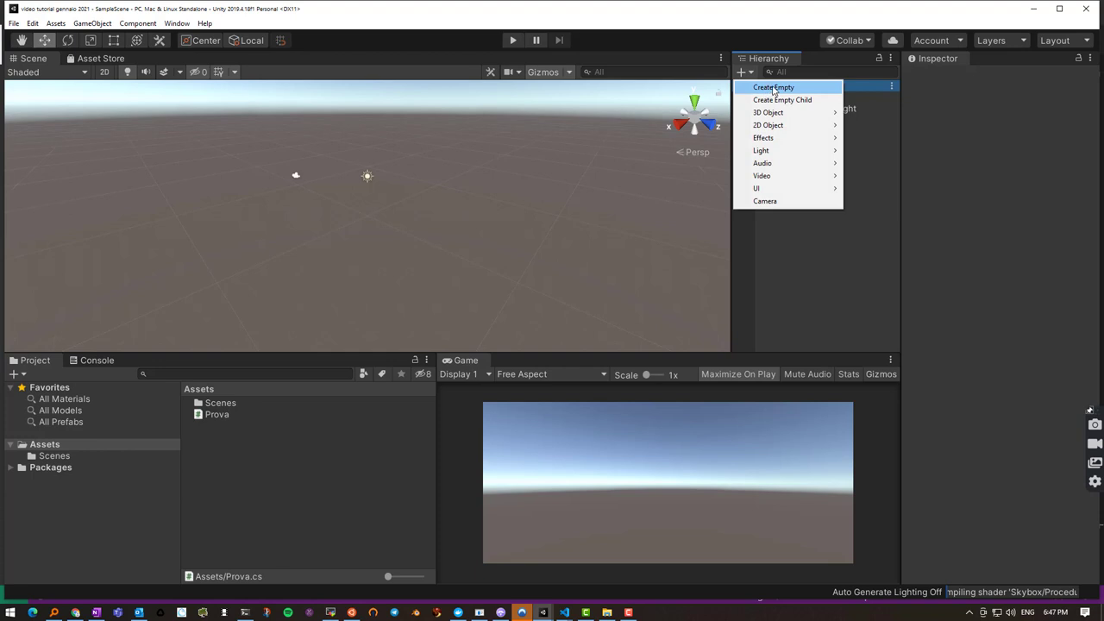
mouse_move(769, 114)
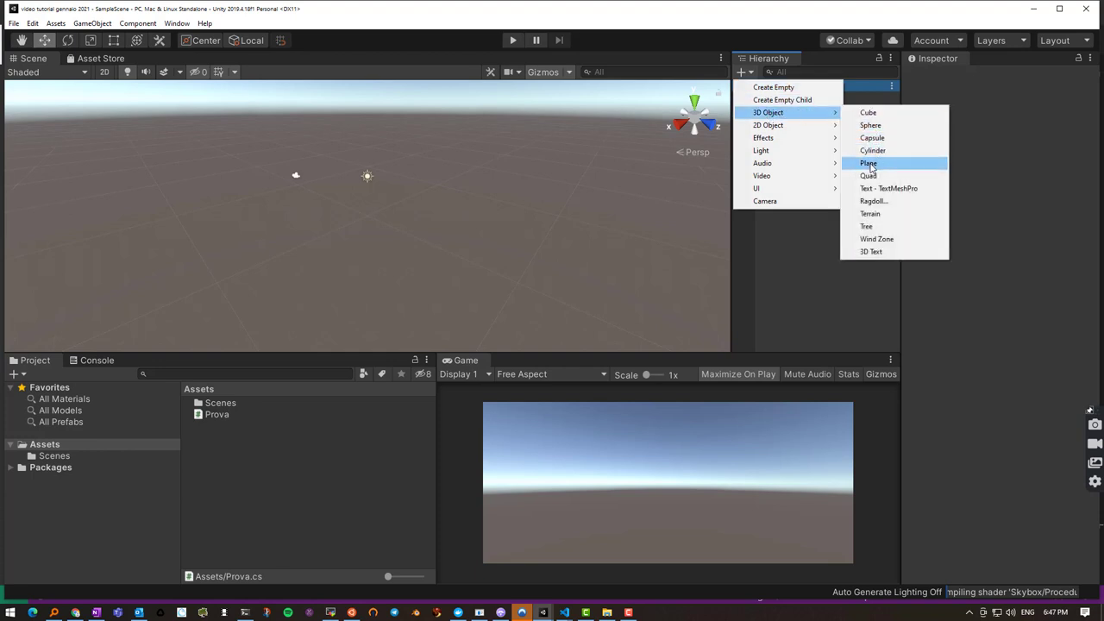
left_click(870, 164)
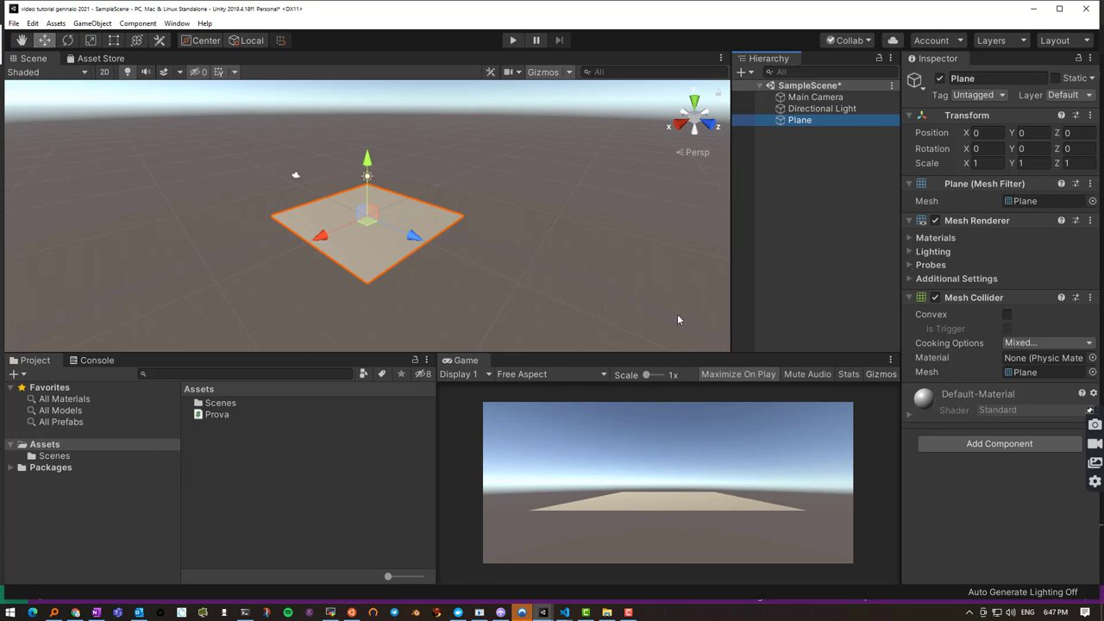
Move the Main Camera to about Y 1.47, Z -6.42 to frame the plane as ground
left_click(295, 176)
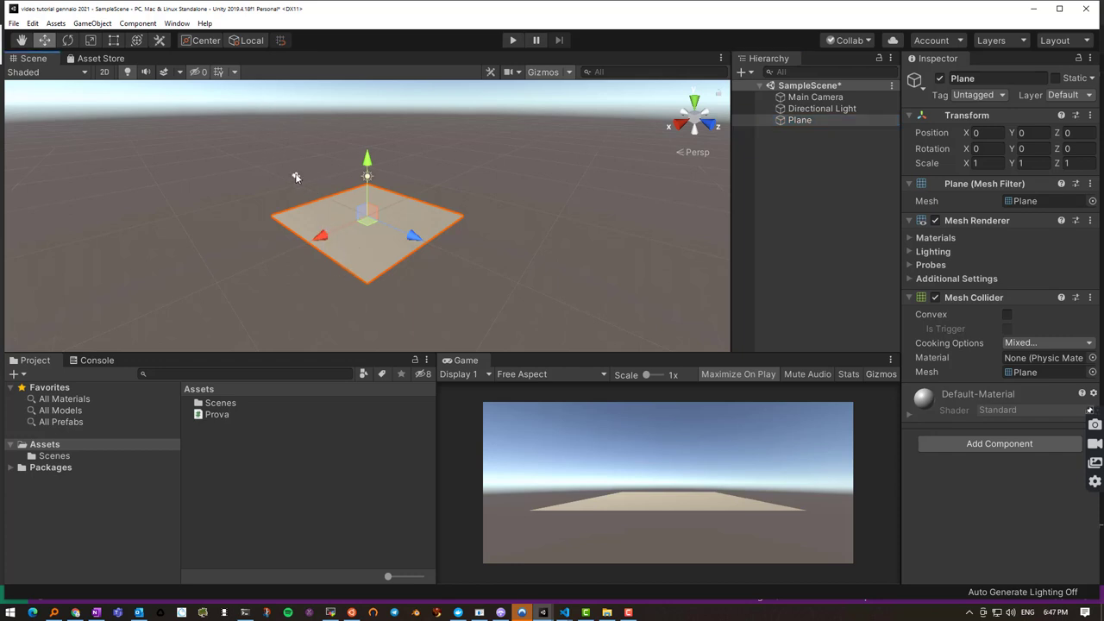
left_click(815, 97)
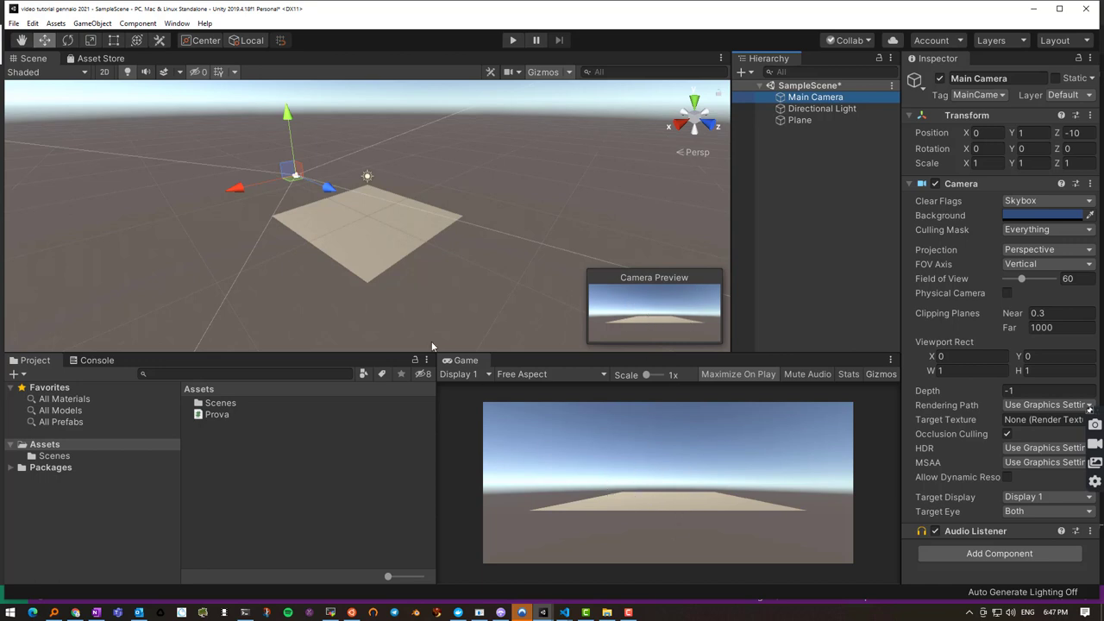
left_click_drag(288, 119, 288, 125)
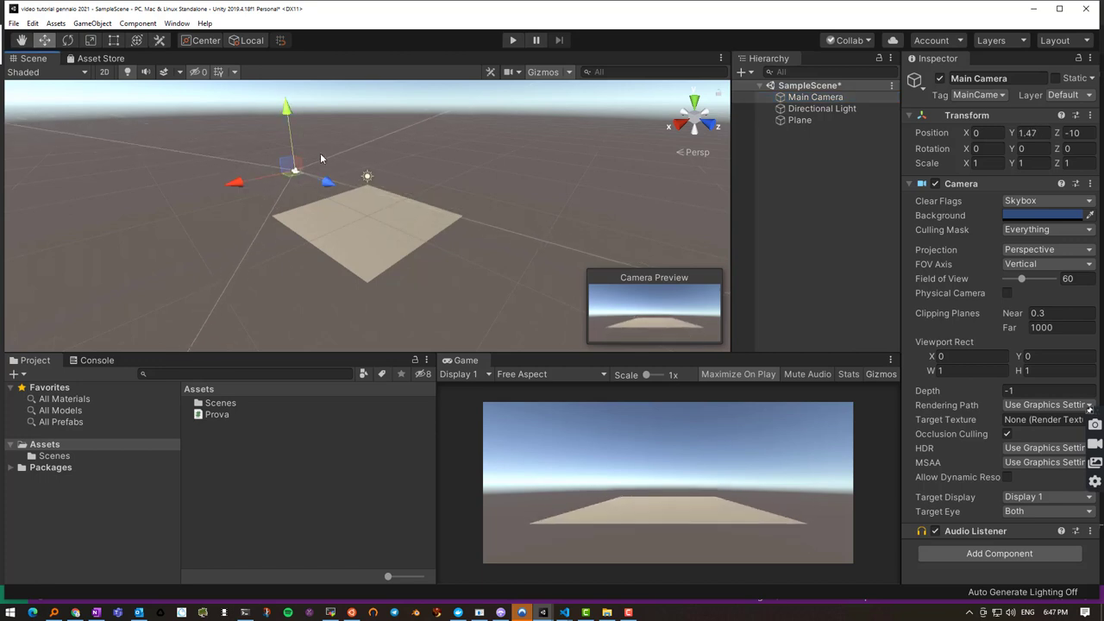
mouse_move(331, 187)
left_mouse_down()
mouse_move(339, 194)
mouse_move(328, 194)
left_mouse_up()
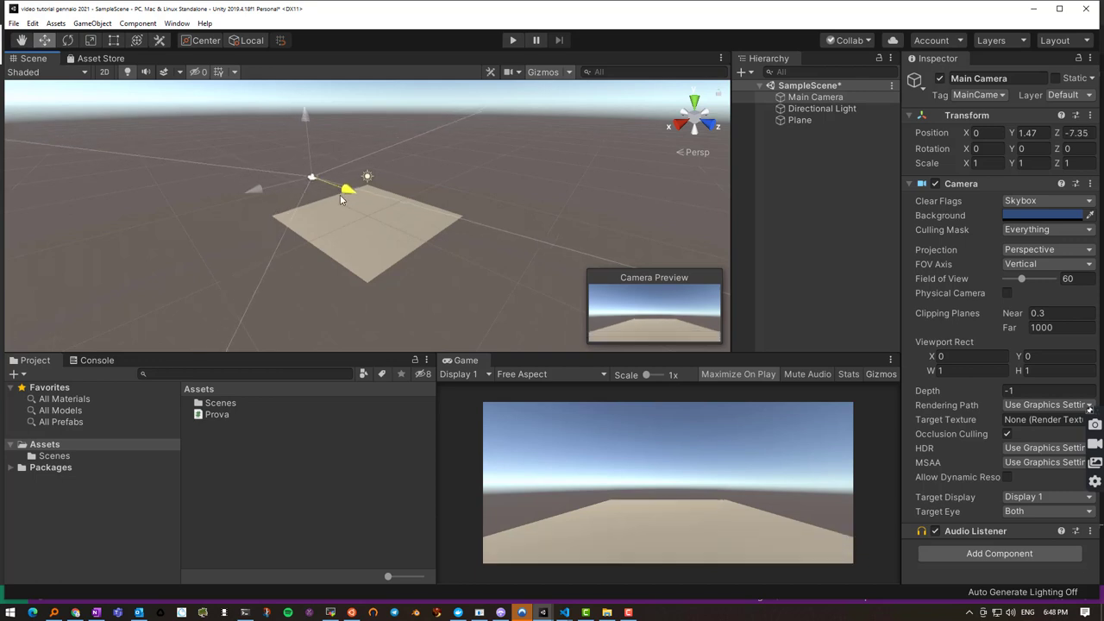
left_click_drag(327, 194, 347, 197)
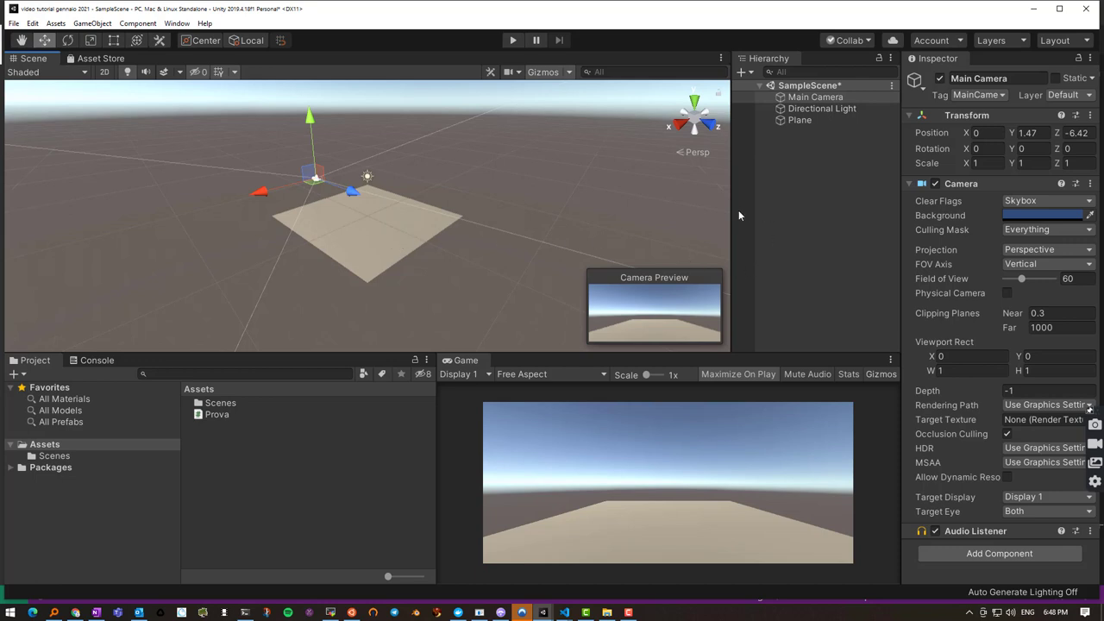
Add a Cube and position it on the plane at about Y 0.64, Z 2.51
left_click(749, 73)
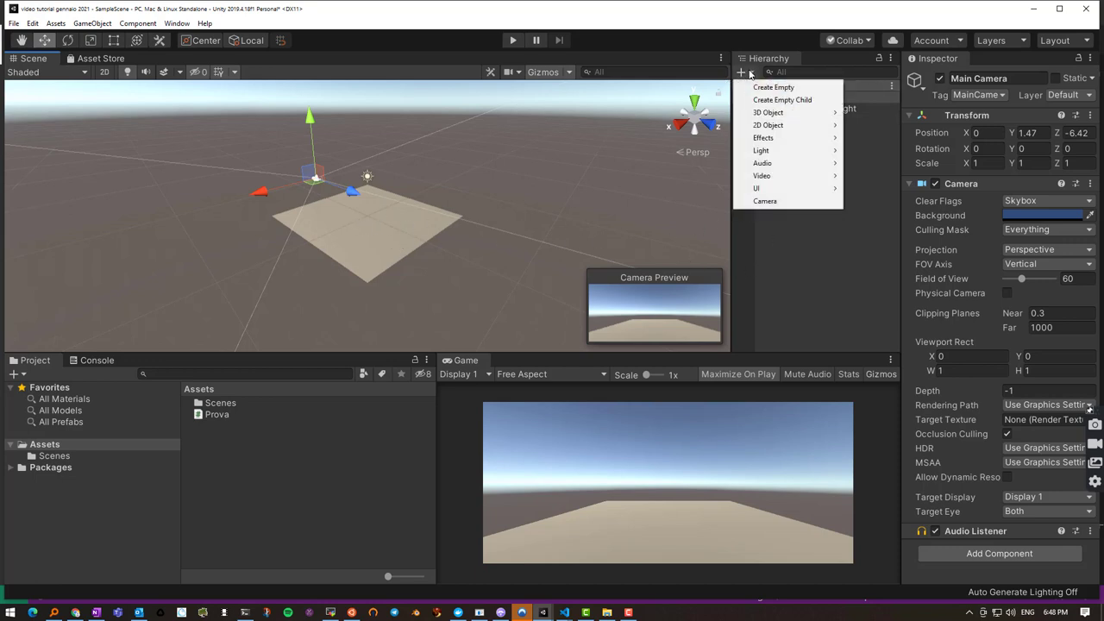
mouse_move(766, 113)
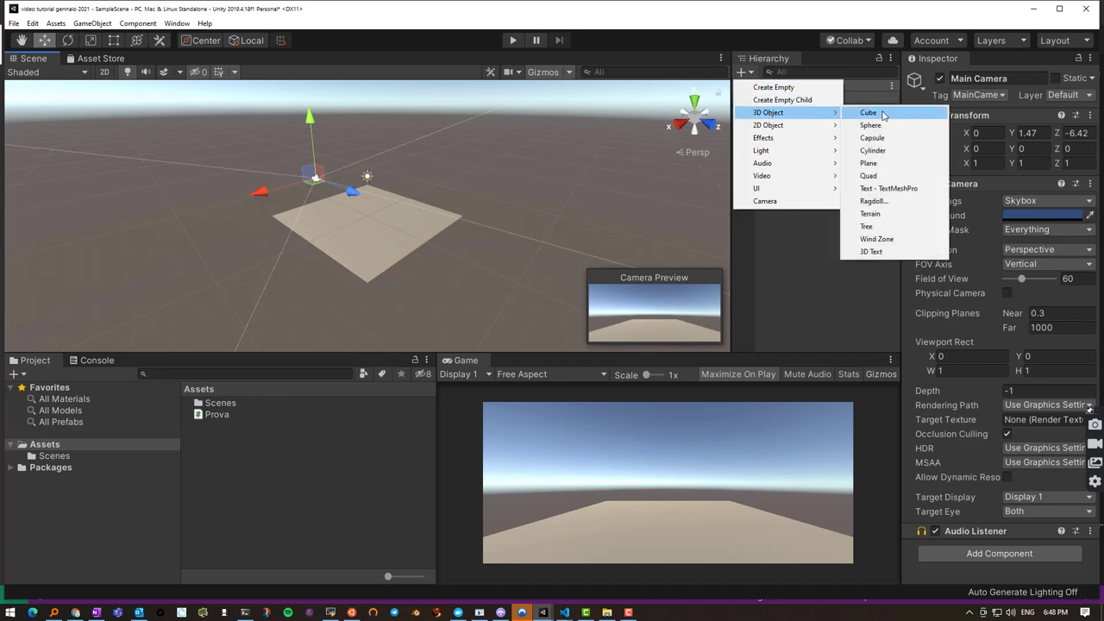
key("Escape")
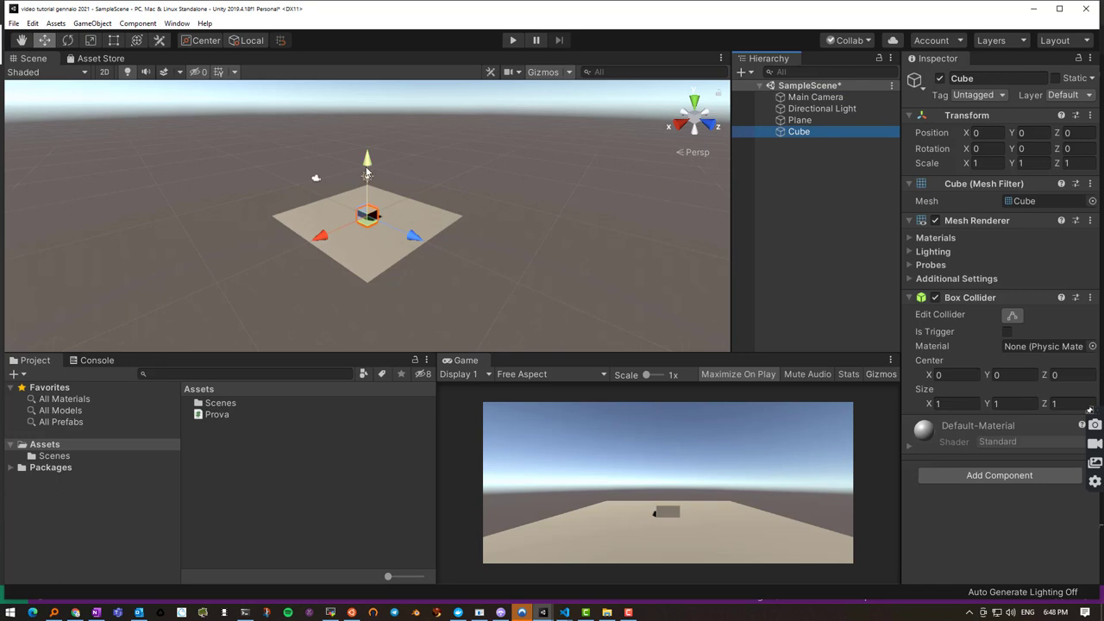
left_click_drag(366, 164, 367, 162)
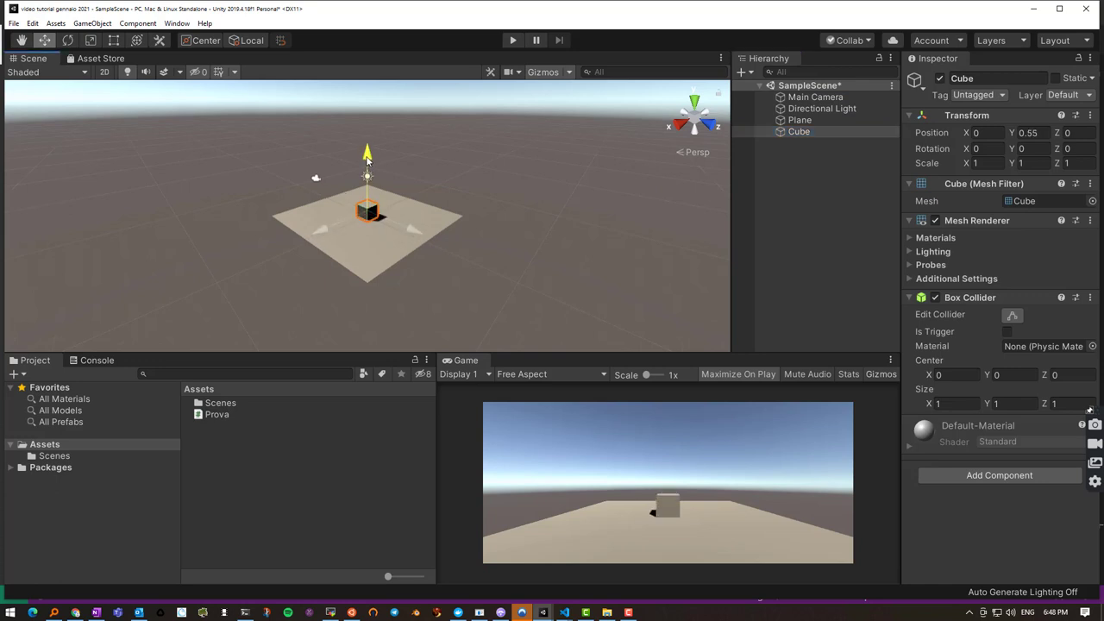
mouse_move(413, 230)
left_mouse_down()
mouse_move(442, 243)
mouse_move(431, 240)
left_mouse_up()
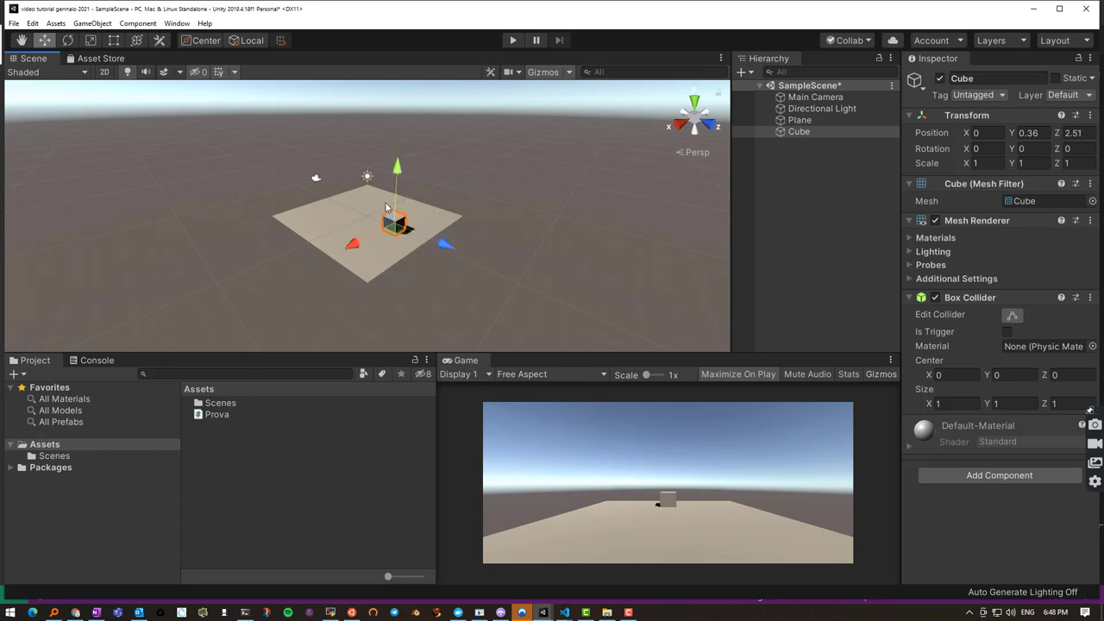
left_click_drag(397, 172, 398, 168)
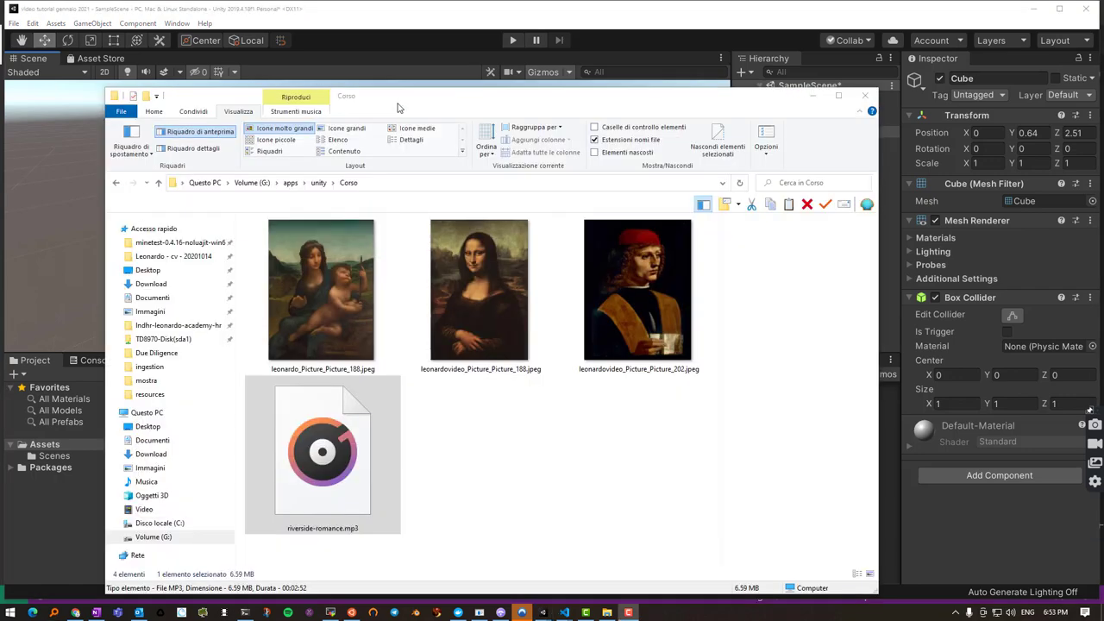
Drag leonardovideo_Picture_Picture_188.jpeg from File Explorer into Unity's Assets folder
left_click_drag(398, 107, 732, 133)
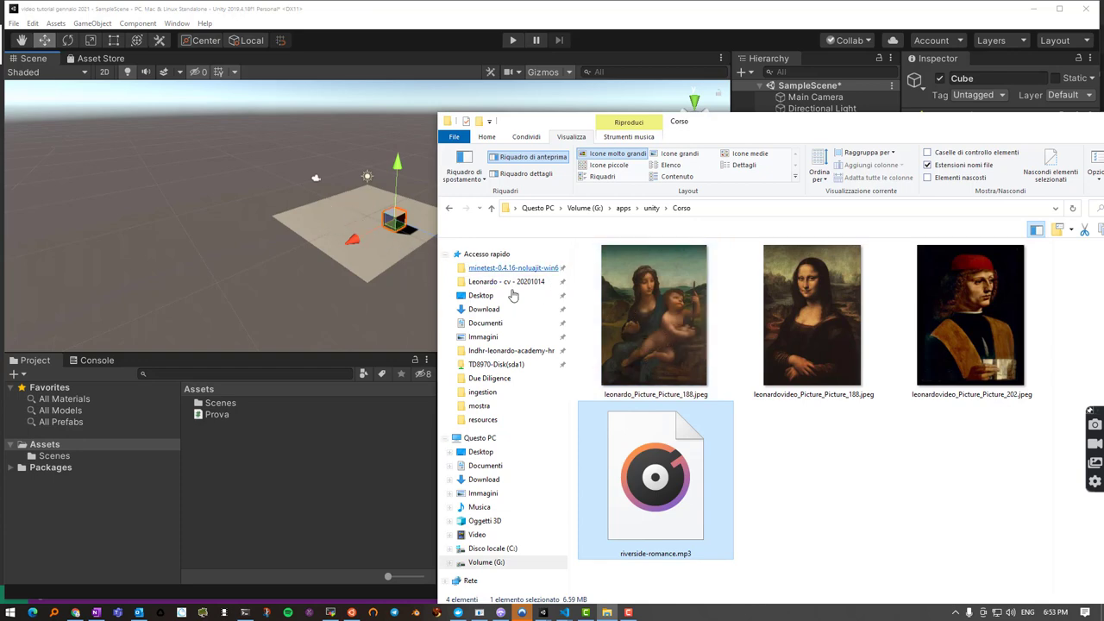
left_click(659, 326)
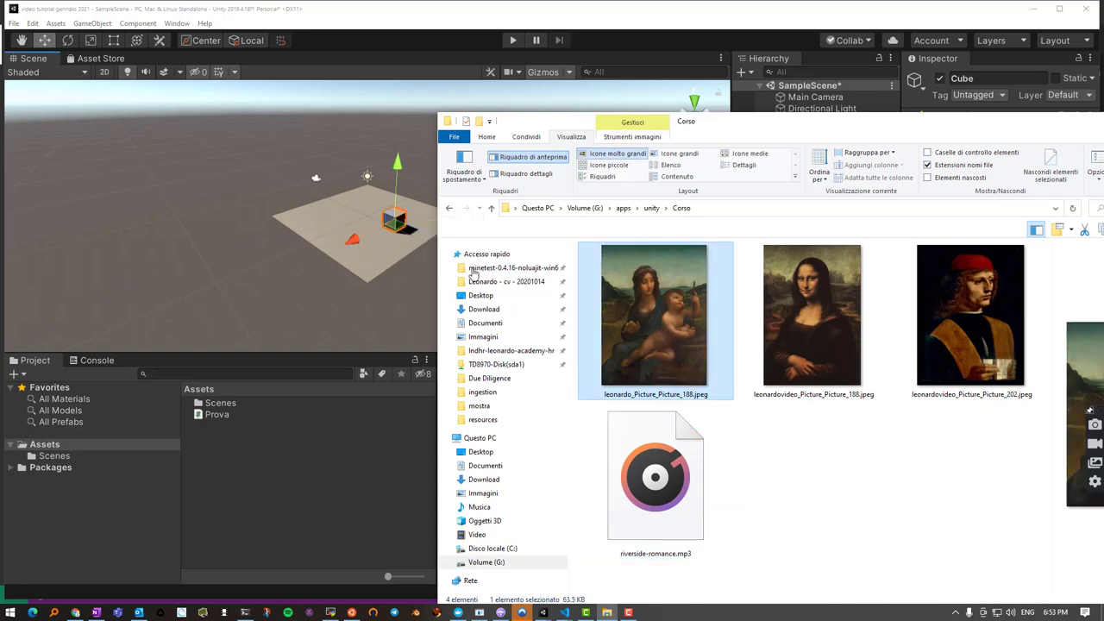
left_click_drag(330, 225, 656, 326)
left_click_drag(770, 132, 835, 90)
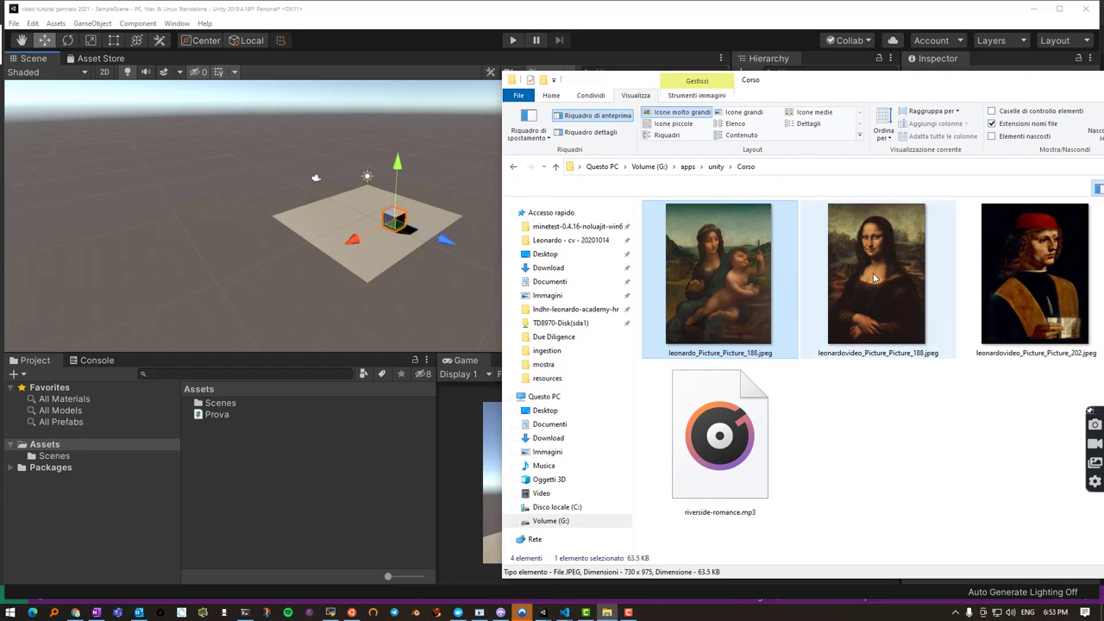
mouse_move(889, 269)
left_mouse_down()
mouse_move(297, 464)
mouse_move(365, 246)
mouse_move(328, 223)
left_mouse_up()
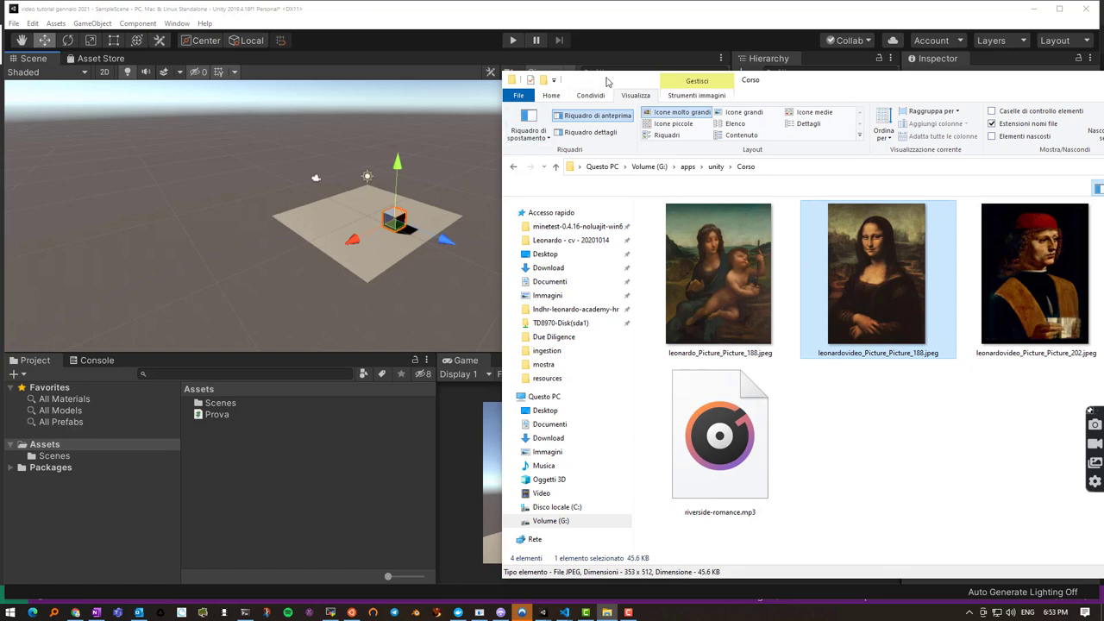
mouse_move(607, 79)
left_mouse_down()
mouse_move(576, 140)
mouse_move(586, 101)
left_mouse_up()
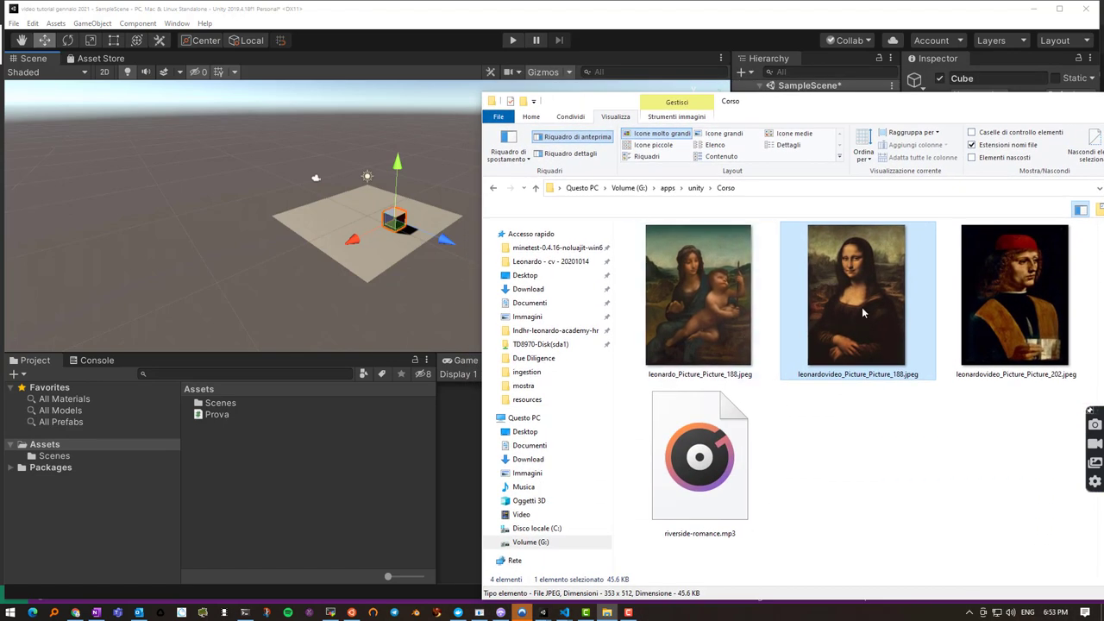
mouse_move(862, 307)
left_mouse_down()
mouse_move(305, 455)
mouse_move(222, 445)
left_mouse_up()
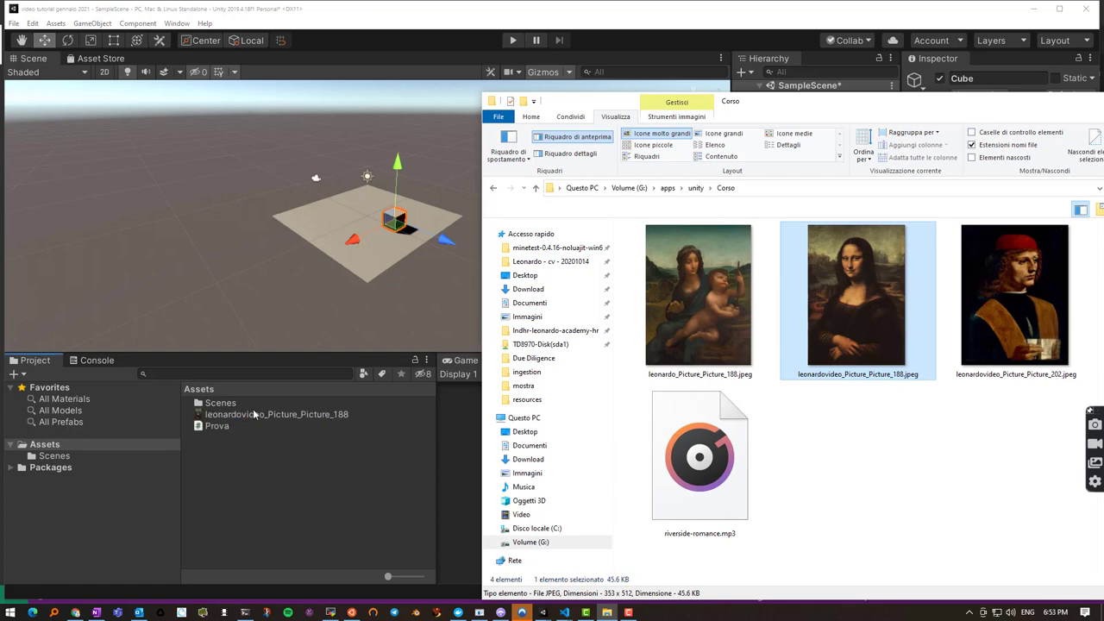
Apply the Mona Lisa texture to the Plane and set its Y rotation to 180
left_click(242, 419)
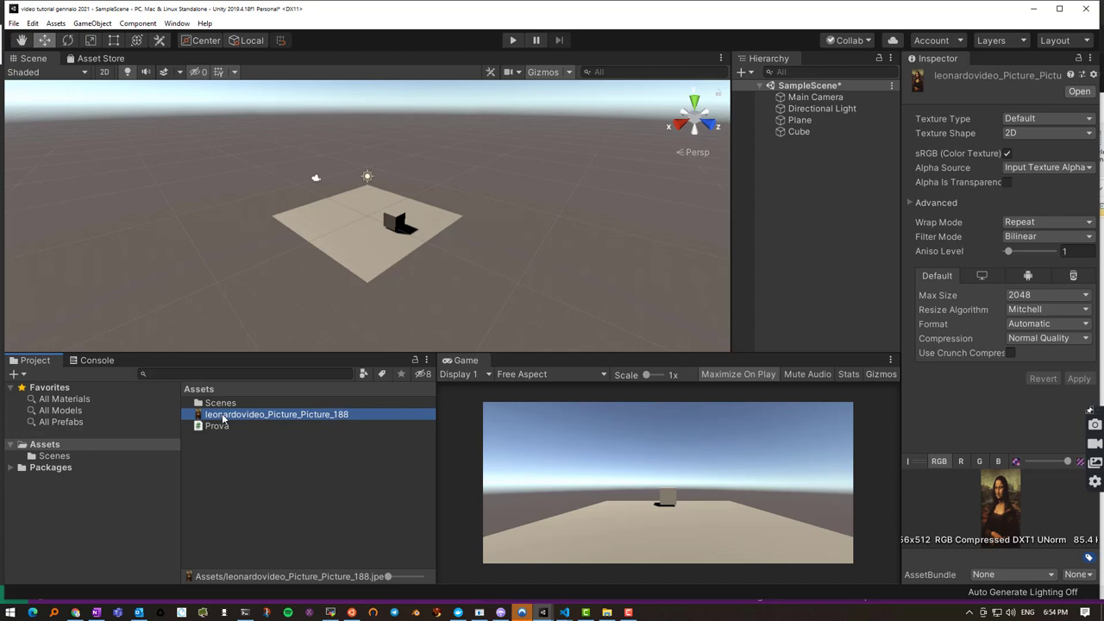
left_click_drag(218, 417, 338, 233)
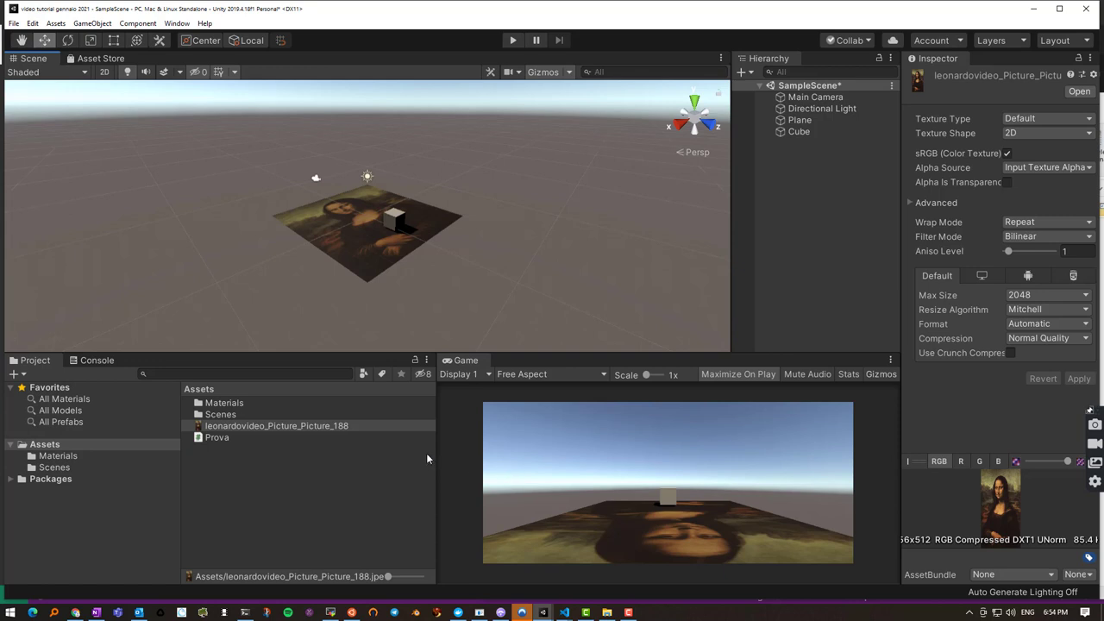
left_click(352, 244)
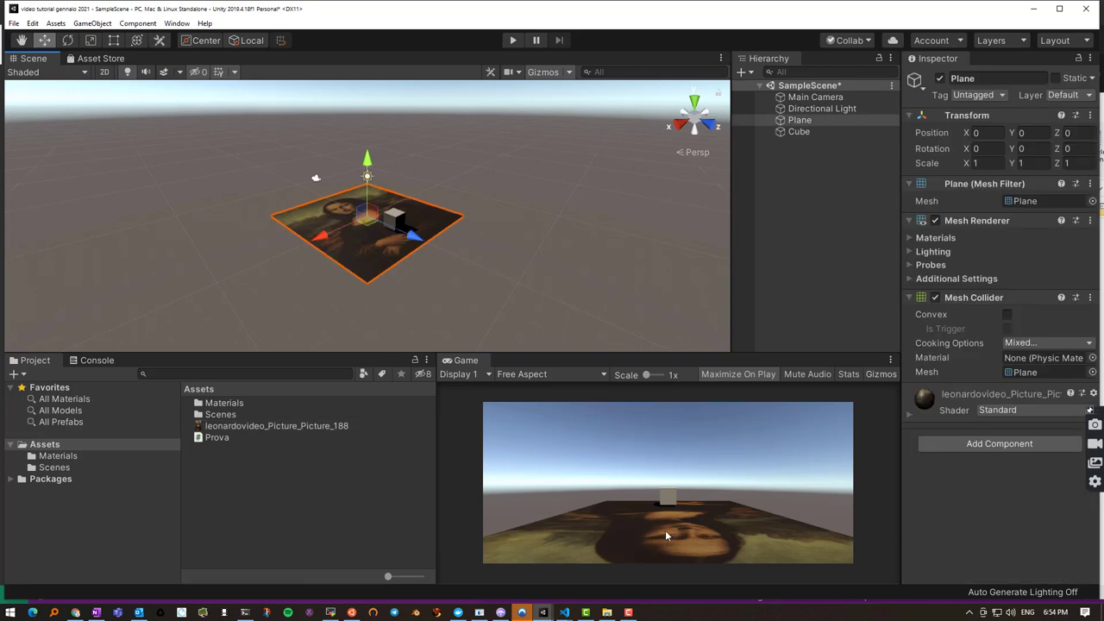
left_click(72, 40)
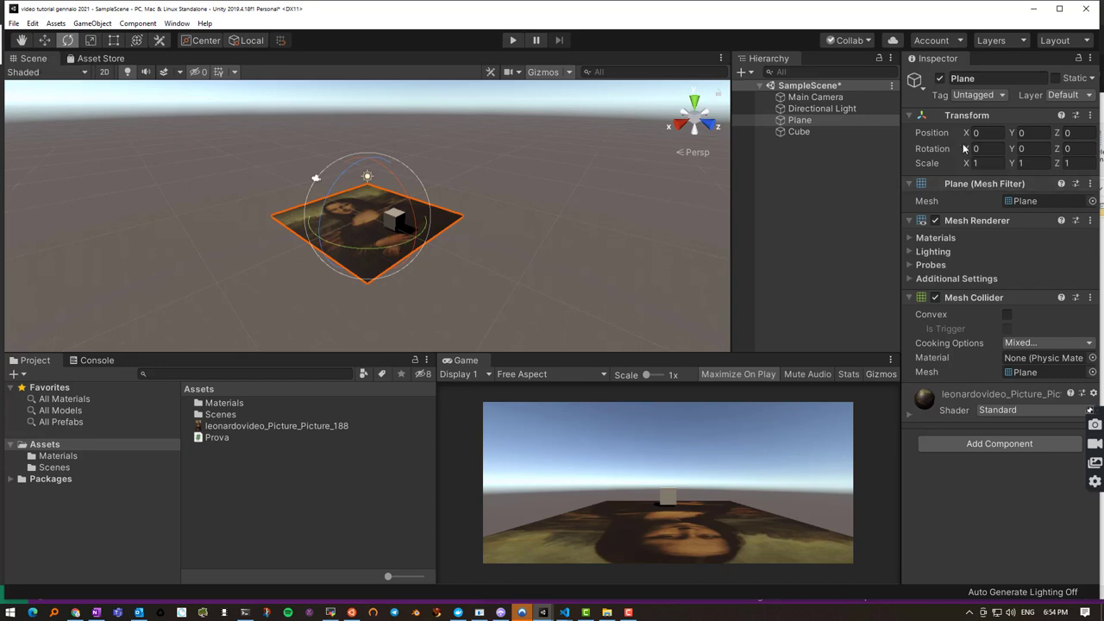
left_click(1033, 148)
left_click(1018, 149)
type("180")
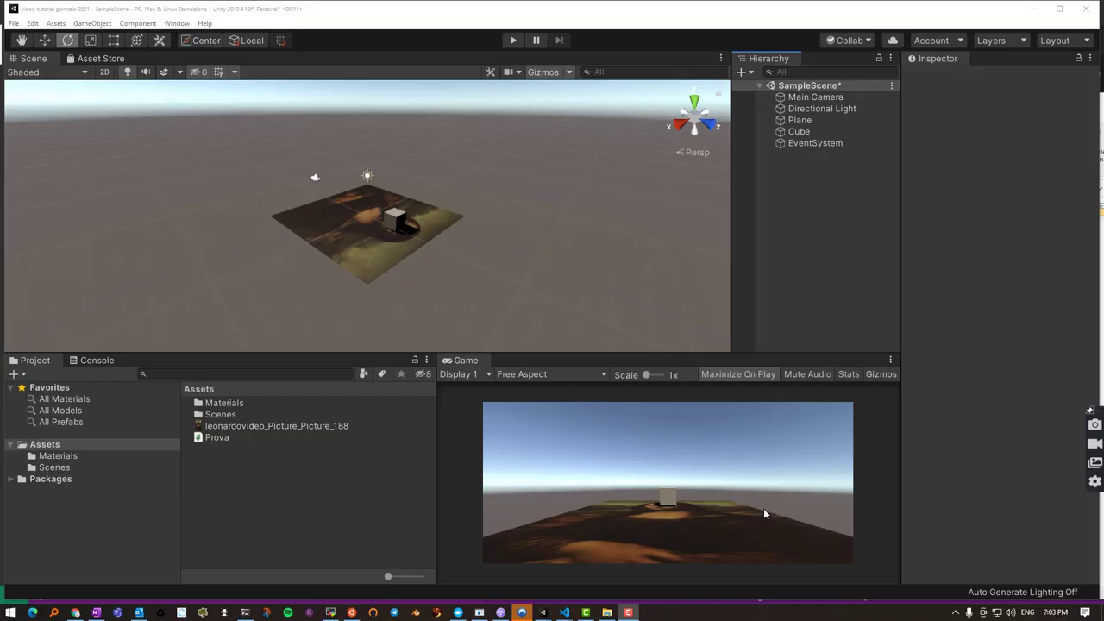
Delete the EventSystem object and save SampleScene with Ctrl+S
left_click(800, 144)
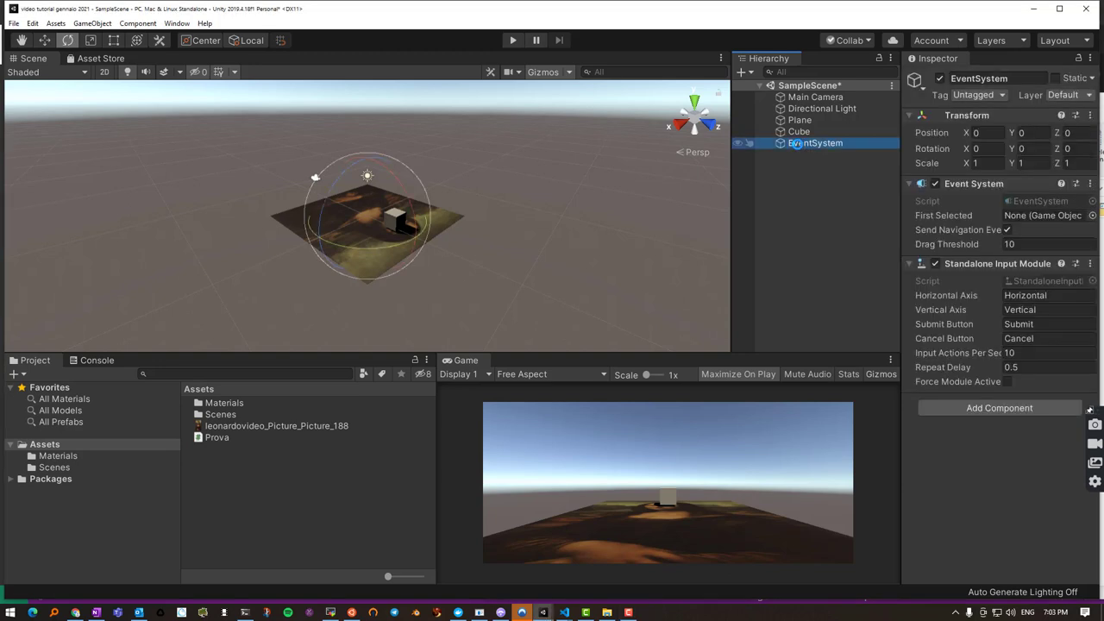
key("Delete")
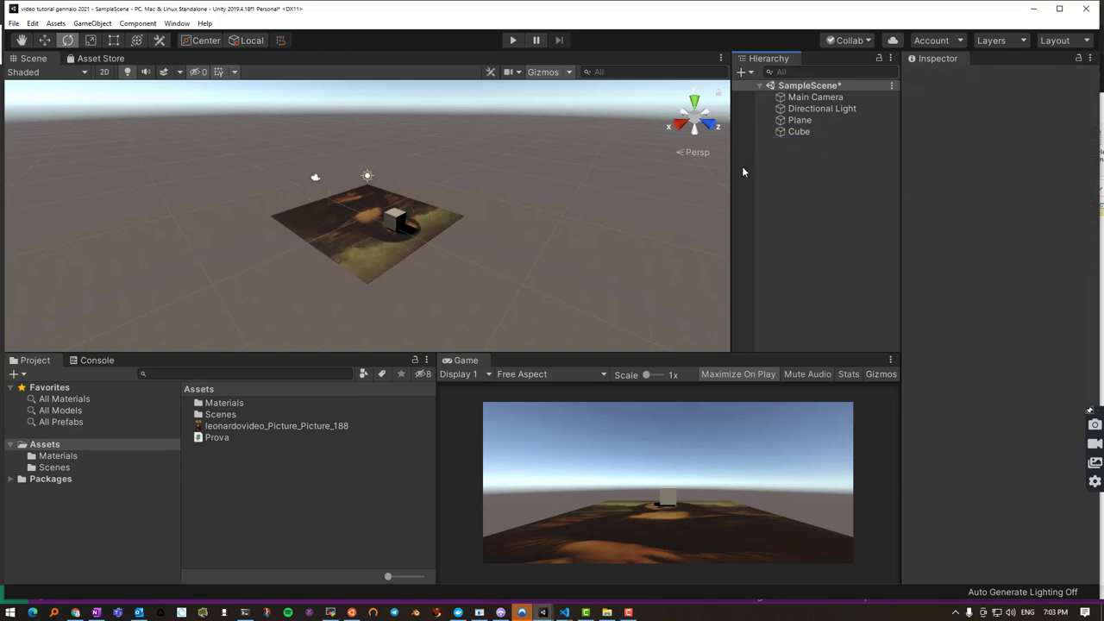
key("ctrl+s")
Create a UI Panel on a new Canvas and rename it Quadro1
left_click(749, 74)
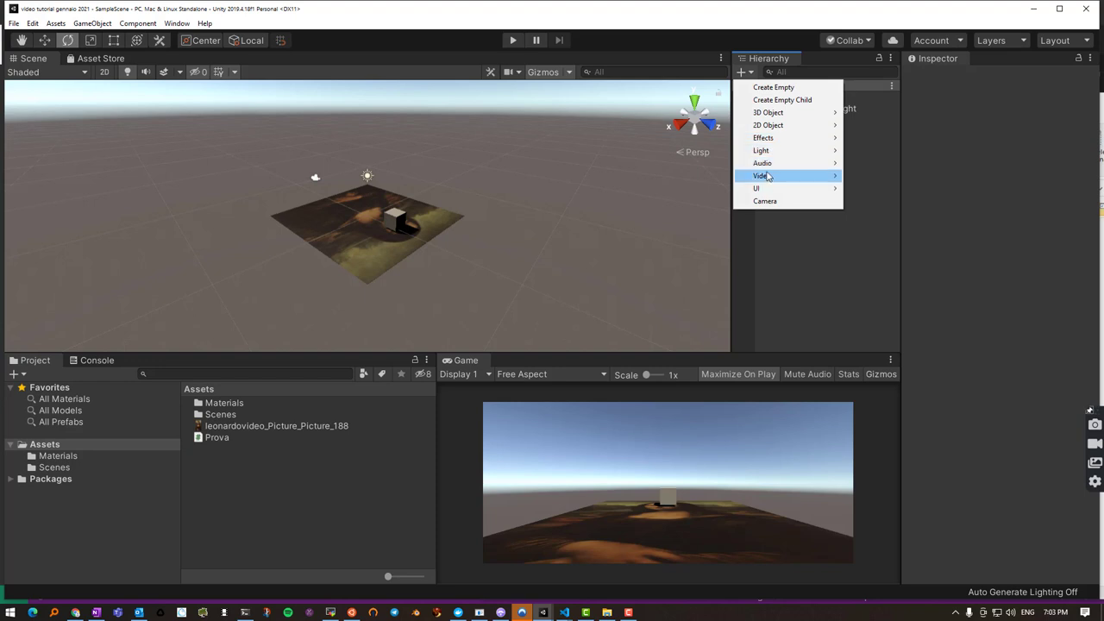
mouse_move(792, 192)
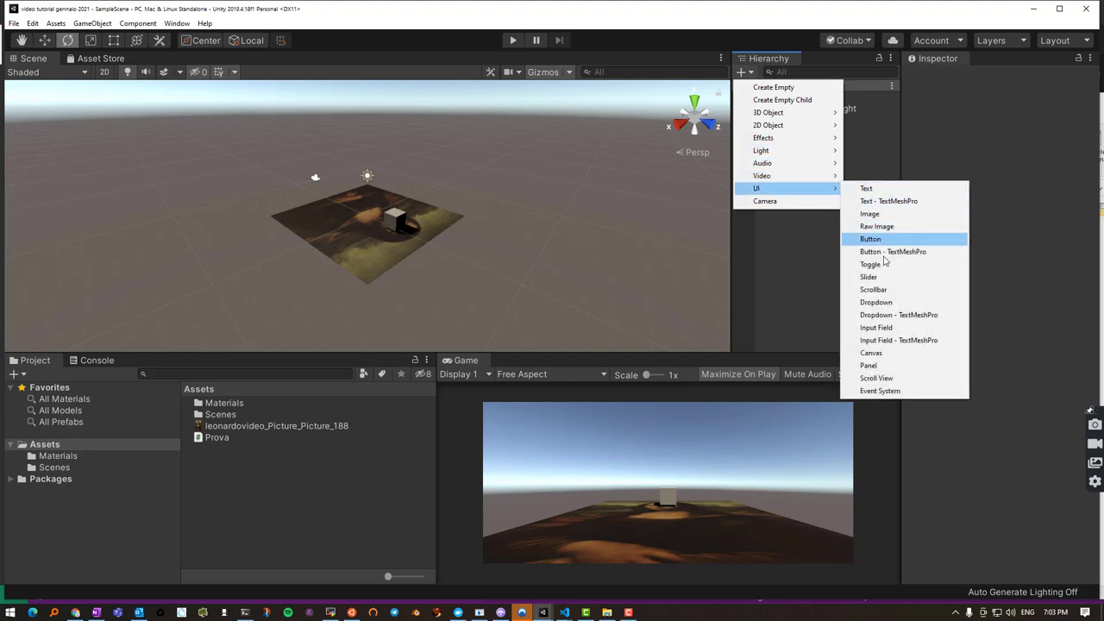
left_click(868, 366)
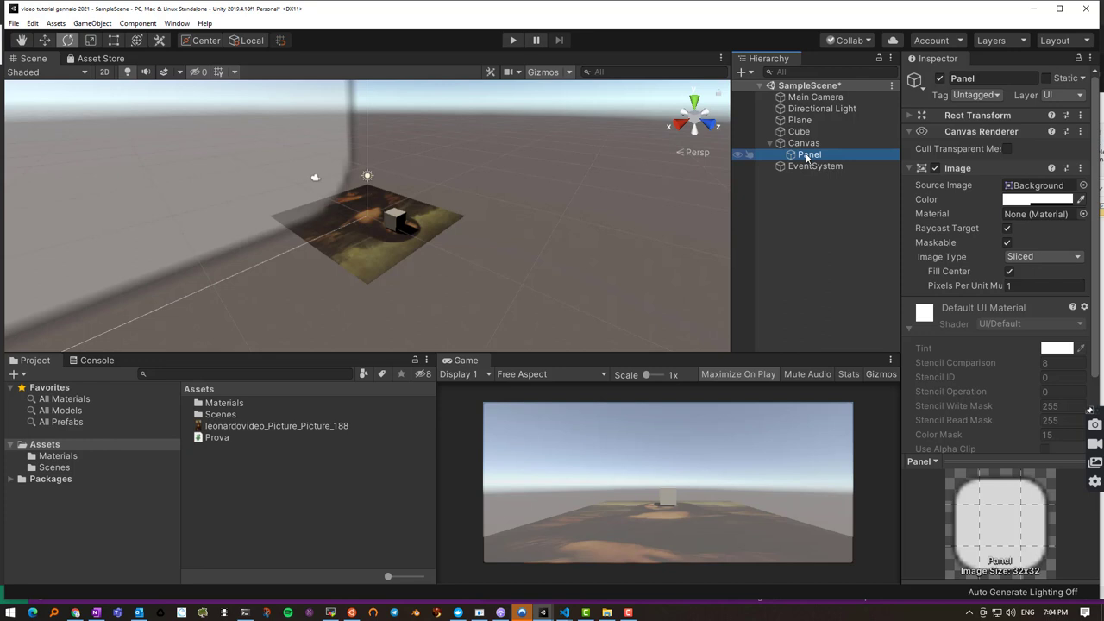
left_click(808, 156)
type("Quadro1")
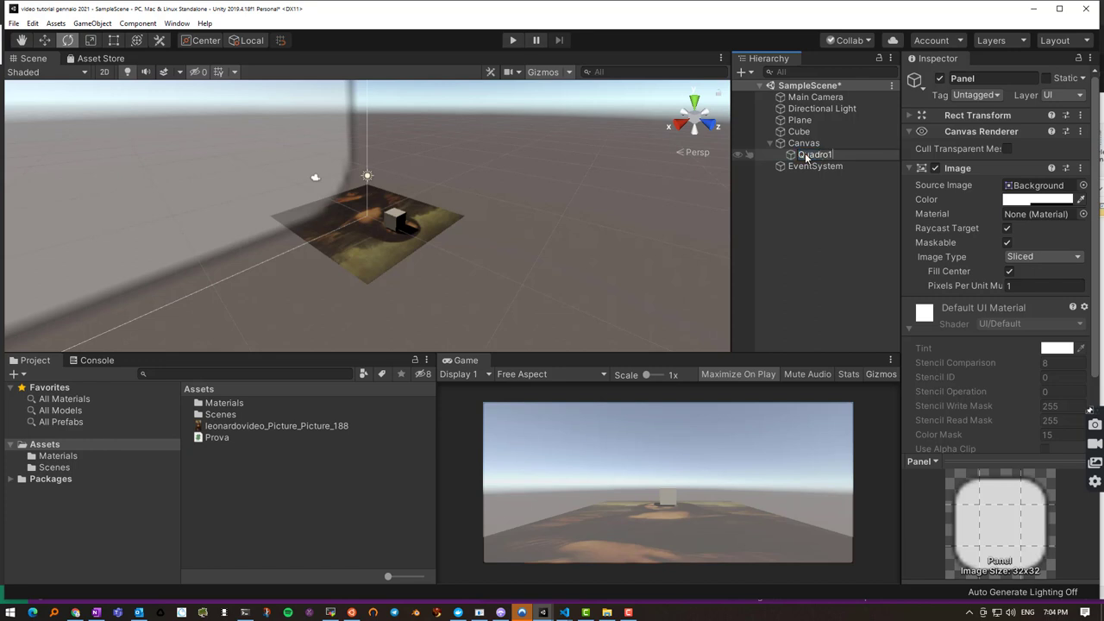
key("Return")
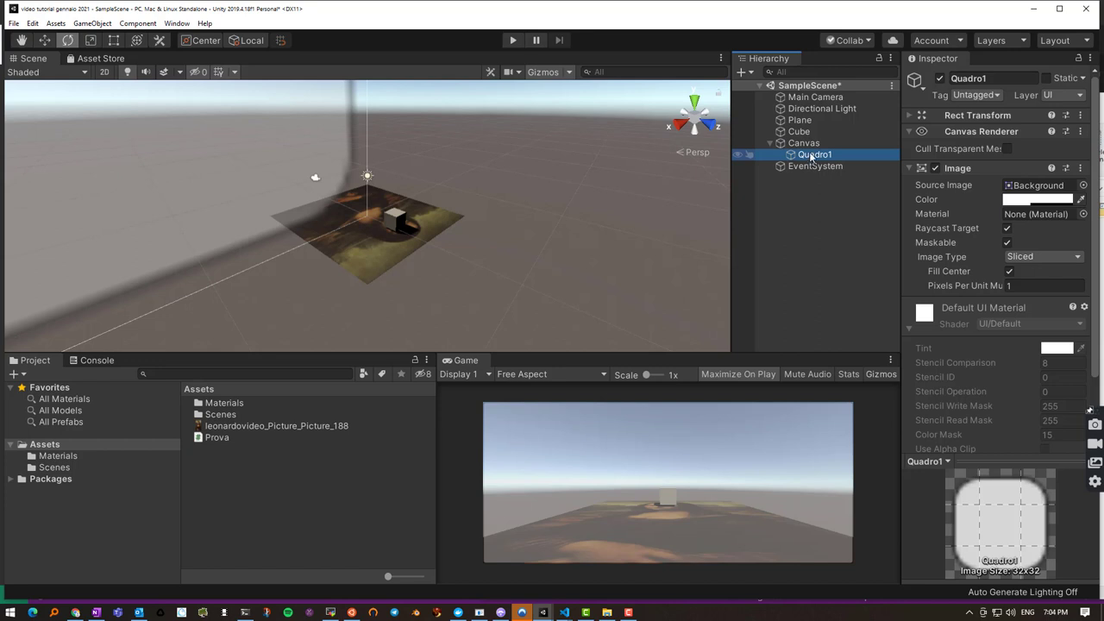
Create a UI Text reading 'Quadro di Leonardo' and make it a child of Quadro1
left_click(751, 75)
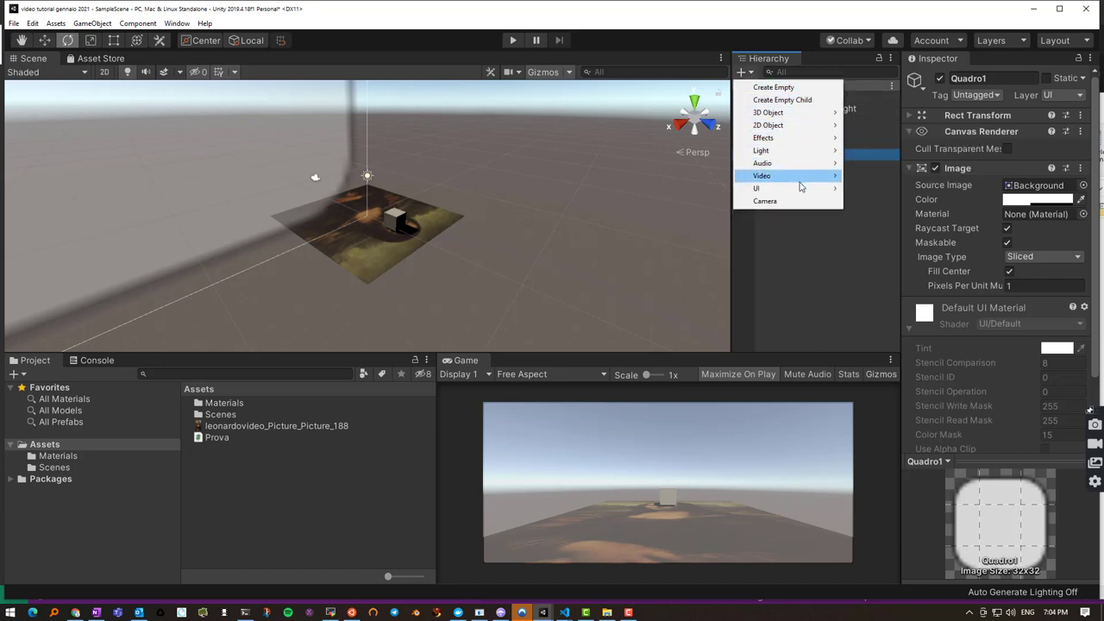
mouse_move(803, 190)
left_click(890, 191)
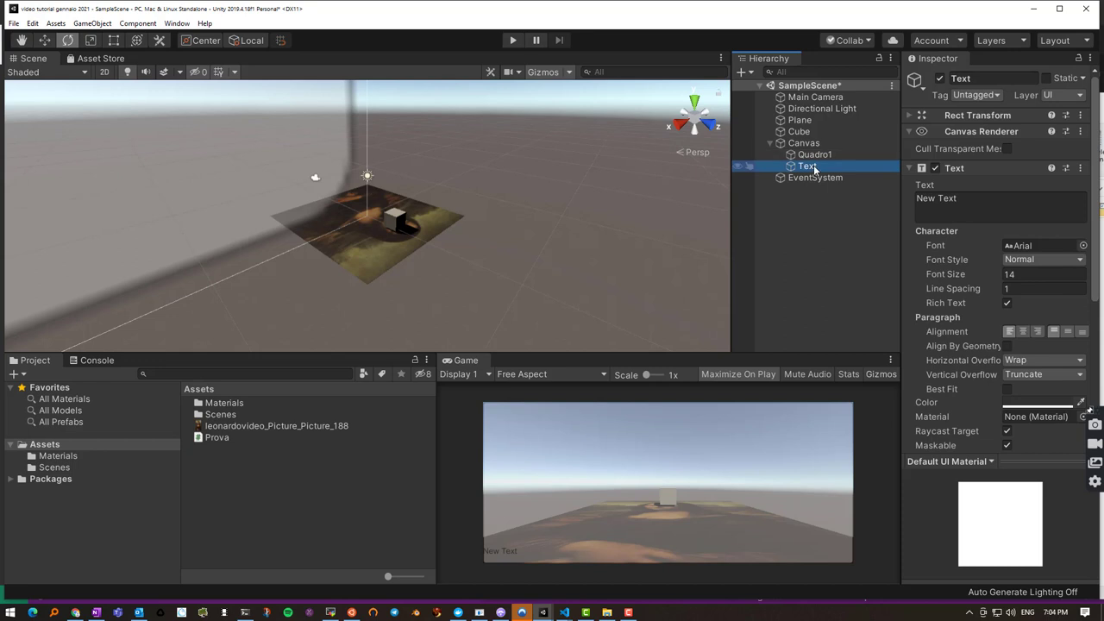
left_click_drag(811, 167, 811, 149)
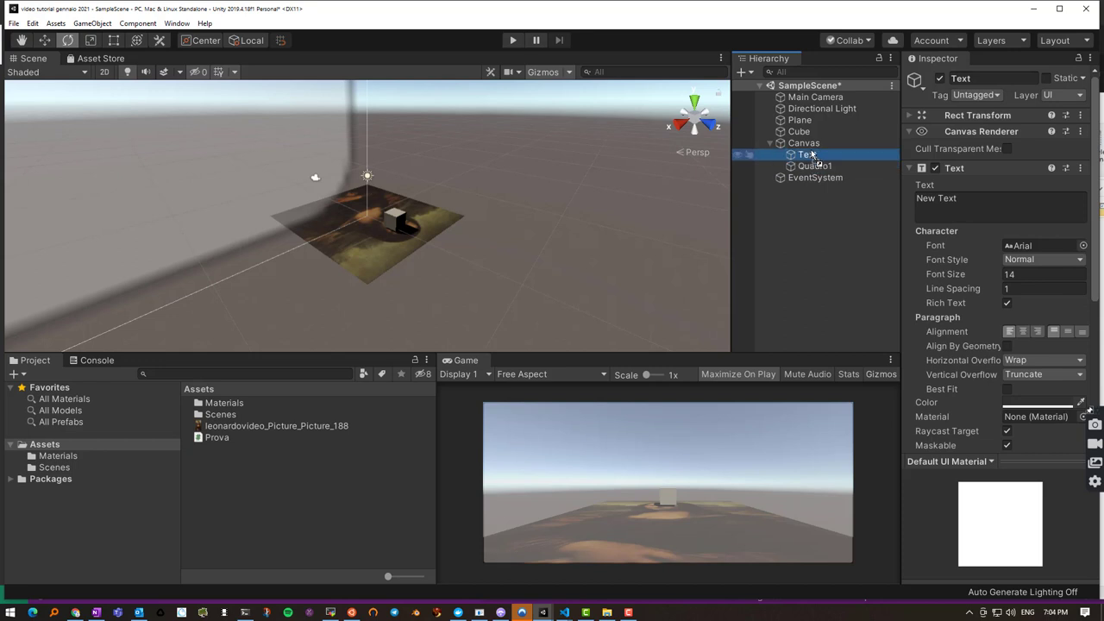
left_click_drag(958, 198, 912, 200)
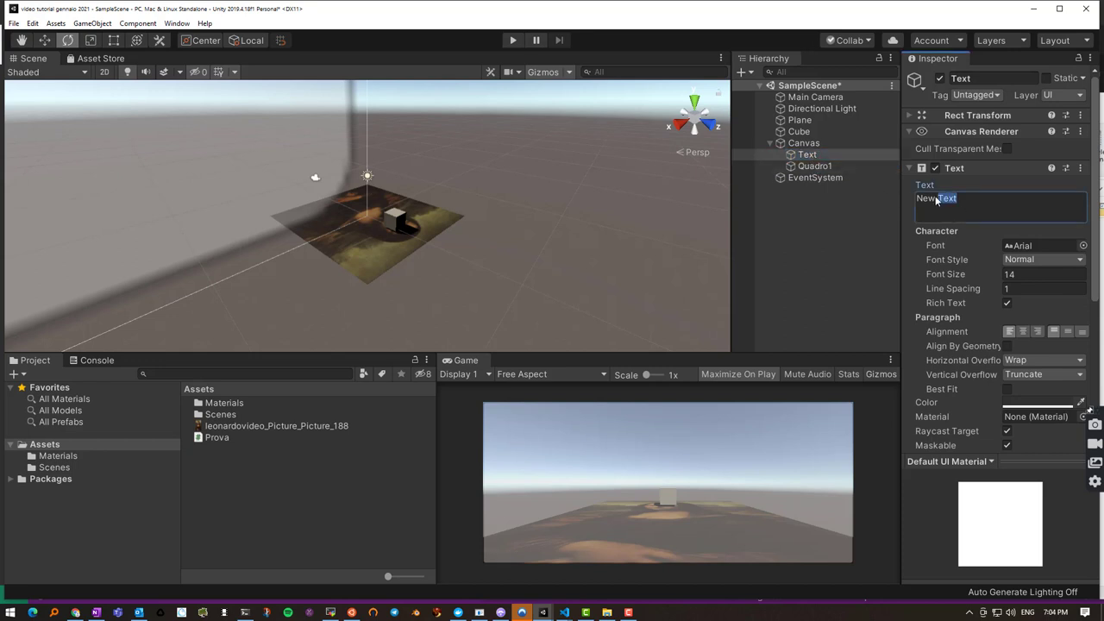
type("Qua")
type("dro ")
type("di Leonardo")
left_click(811, 166)
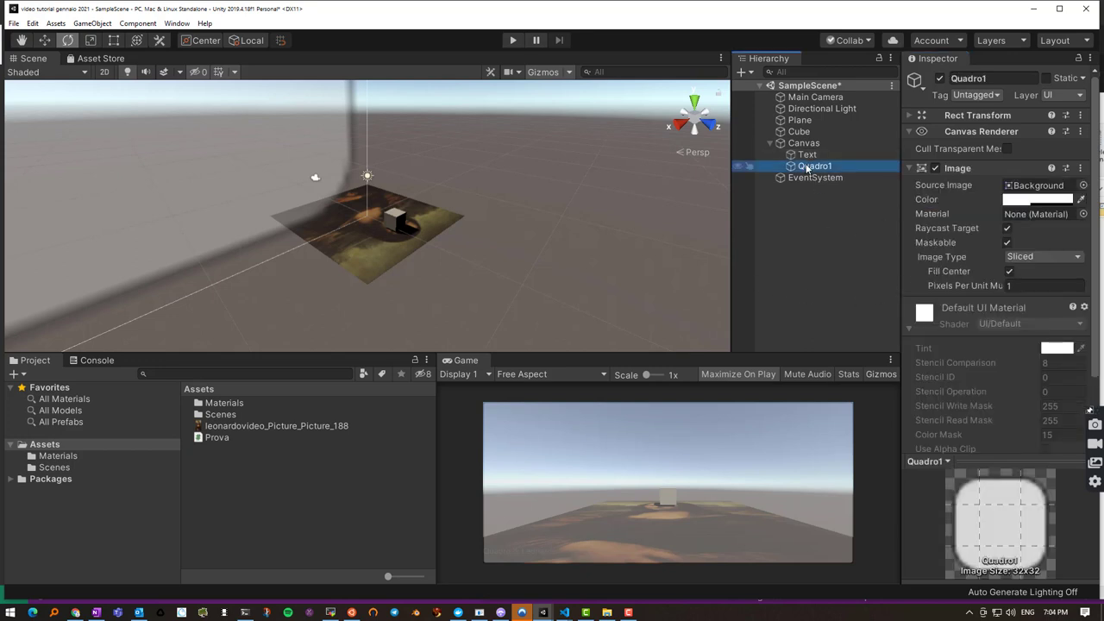
left_click_drag(807, 155, 811, 166)
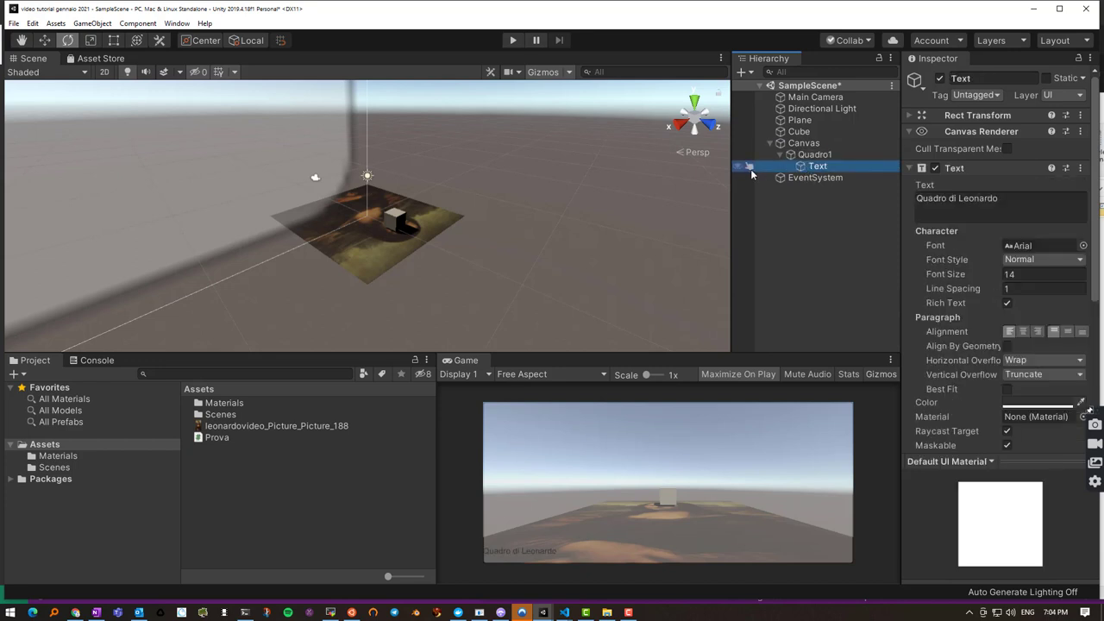
left_click(810, 155)
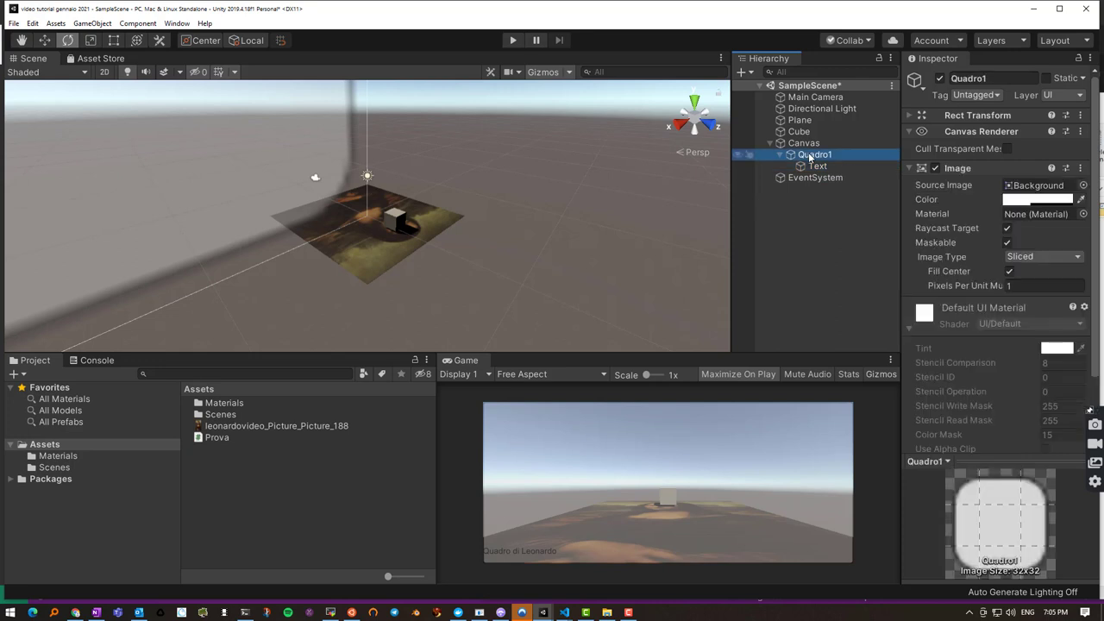
Create a UI Image and drag it into Quadro1 beneath the Text
left_click(749, 74)
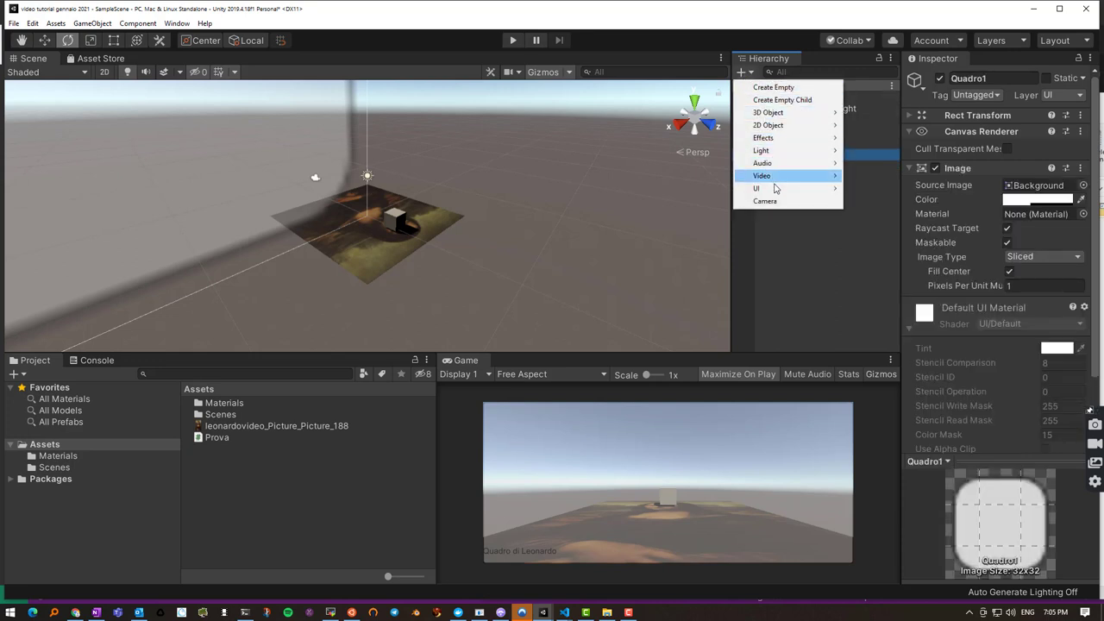
mouse_move(785, 190)
left_click(879, 214)
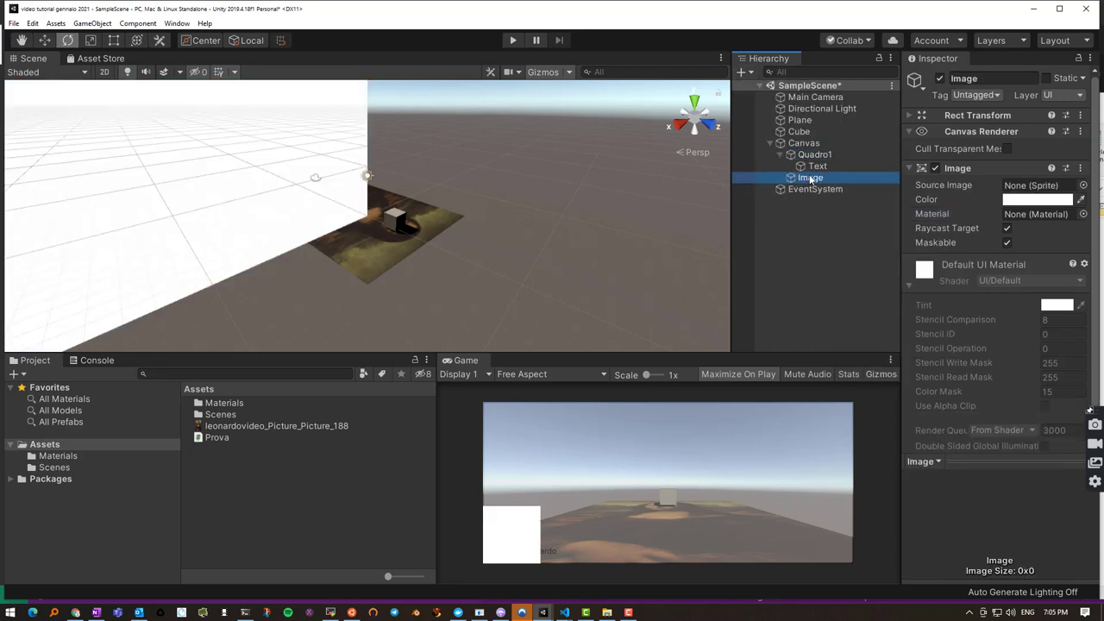
mouse_move(804, 176)
left_mouse_down()
mouse_move(817, 165)
mouse_move(811, 177)
left_mouse_up()
left_click(816, 157)
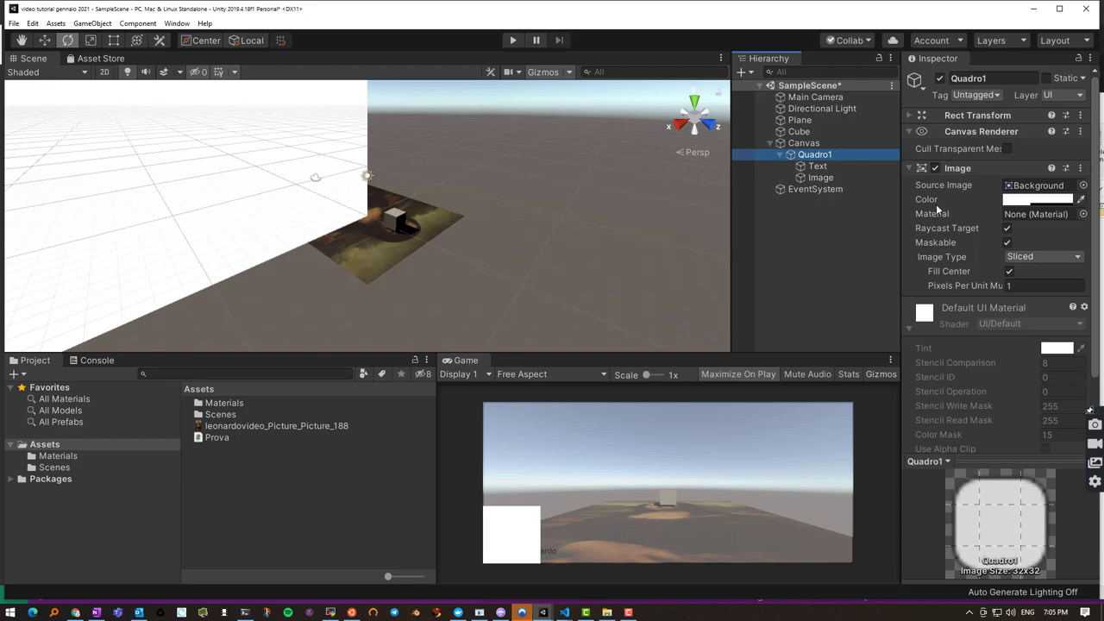
Expand Quadro1's Rect Transform and inspect its anchor presets, leaving it stretched full-canvas
left_click(910, 117)
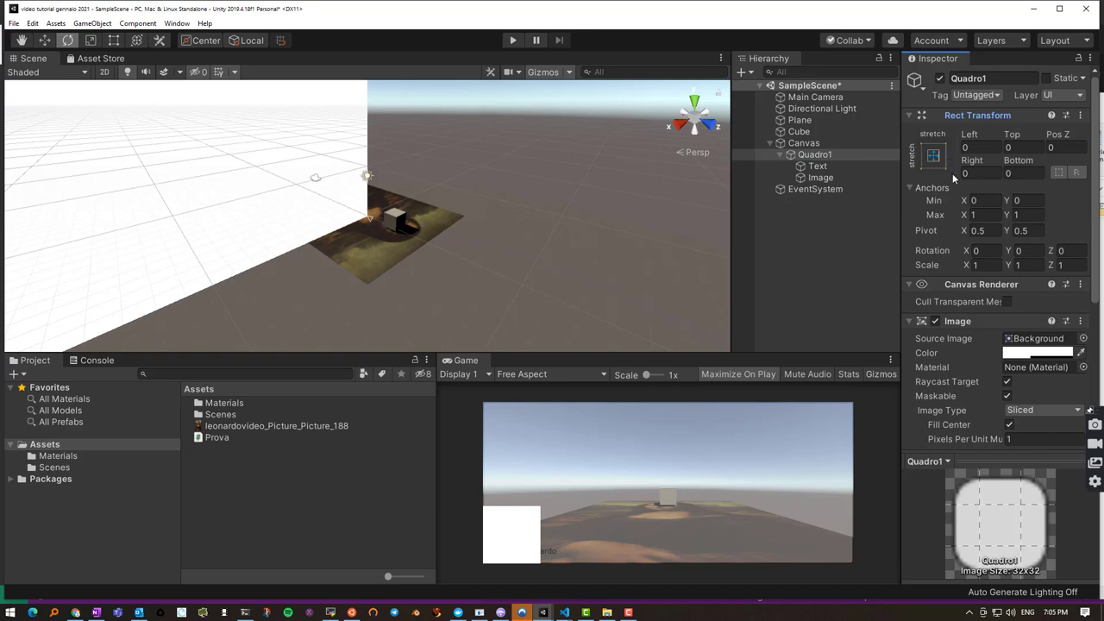
left_click(933, 157)
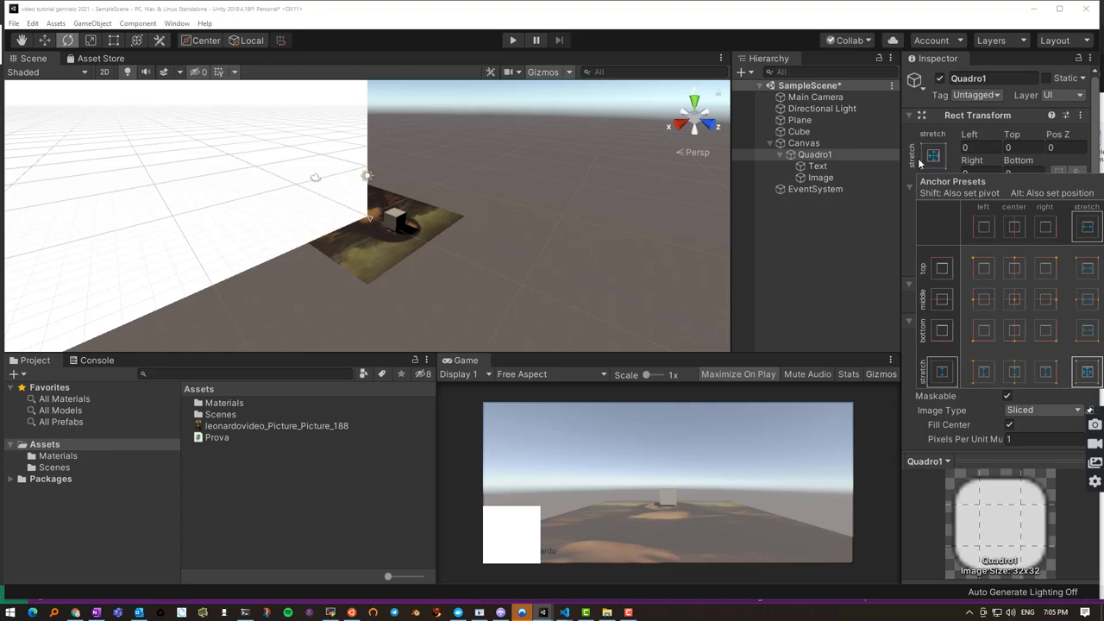
left_click(816, 156)
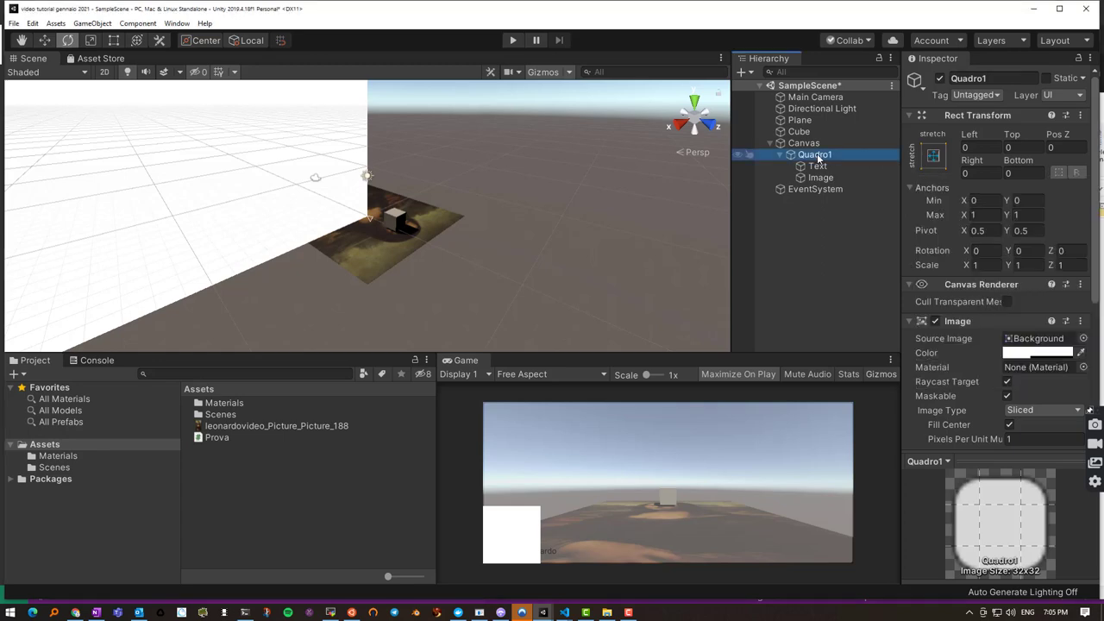
scroll(980, 420, "down", 5)
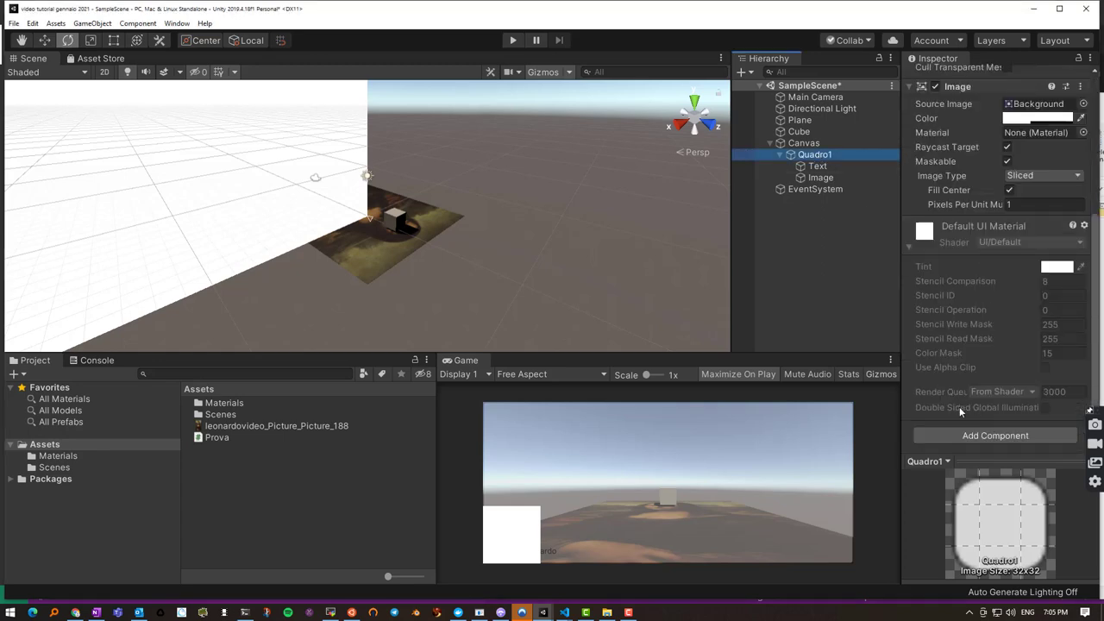
Add a Vertical Layout Group component to the Quadro1 panel
left_click(976, 438)
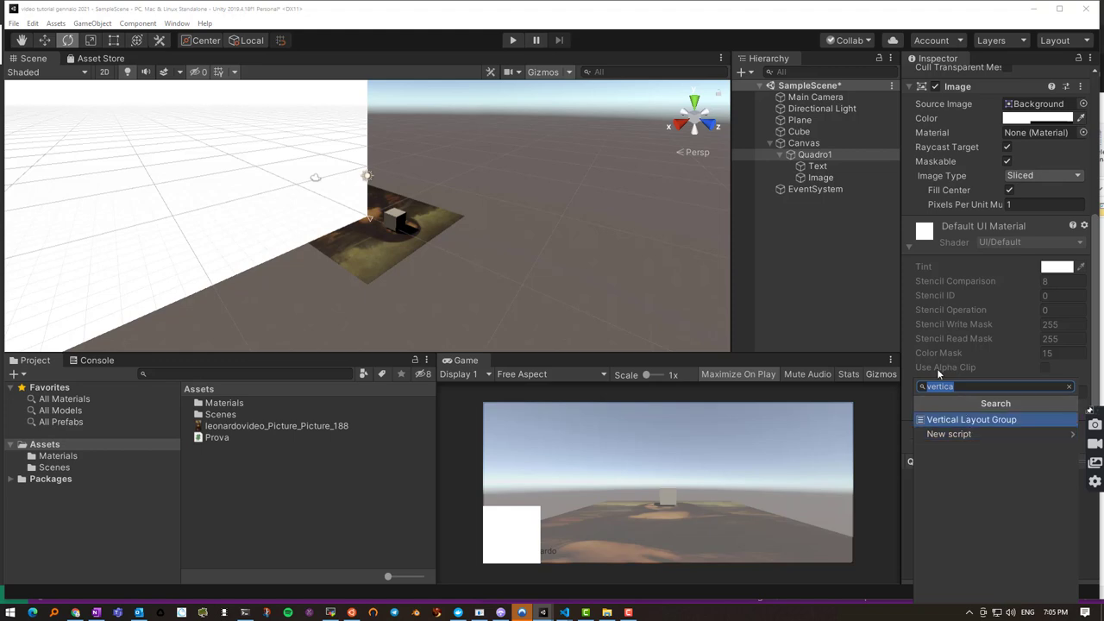
left_click(966, 419)
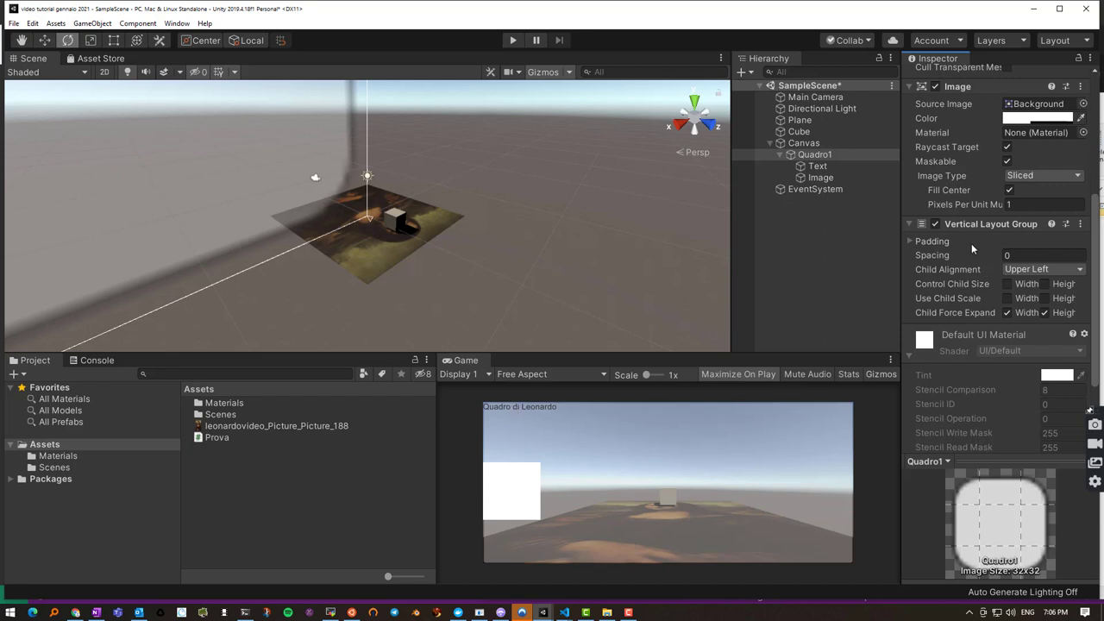
Try Child Alignment Upper Center, Upper Right and Middle Right, settling on Lower Right
left_click(1040, 268)
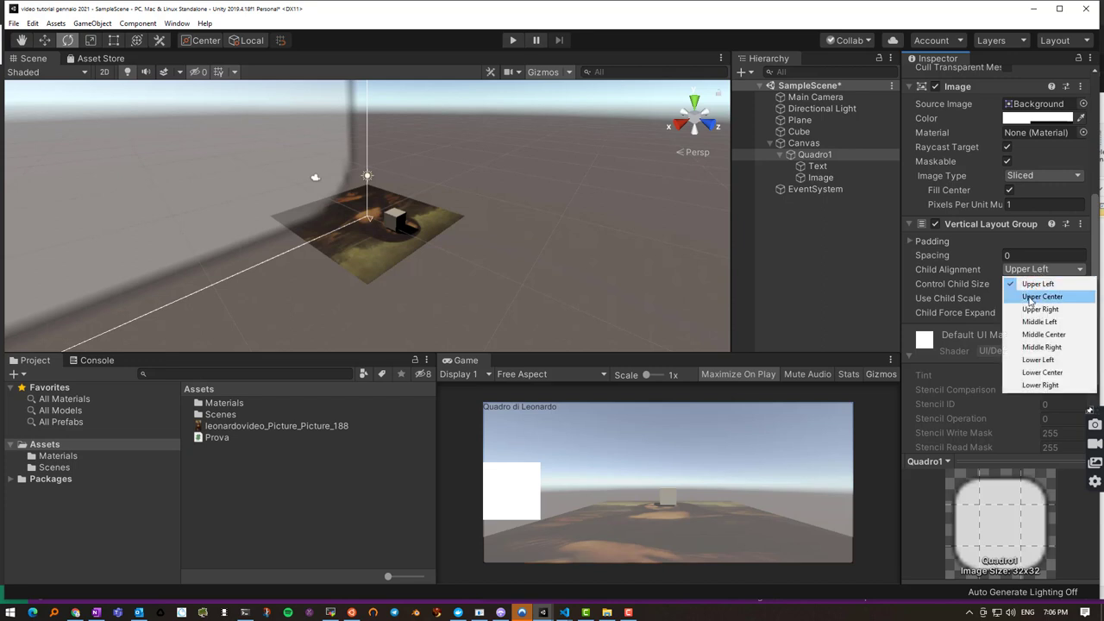
left_click(1040, 296)
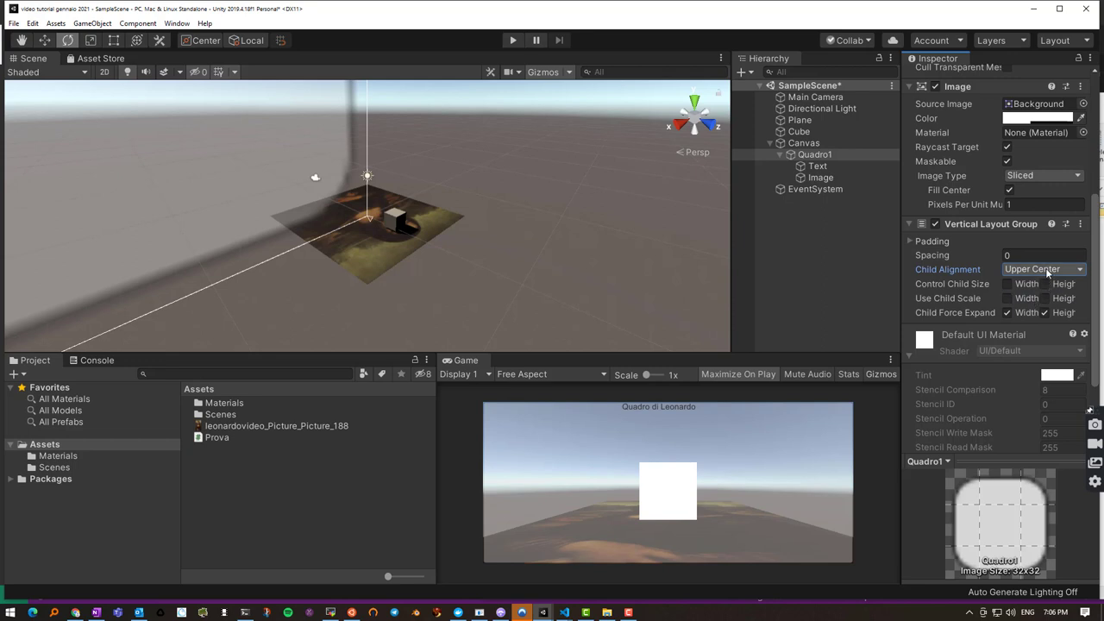
left_click(1047, 272)
left_click(1041, 312)
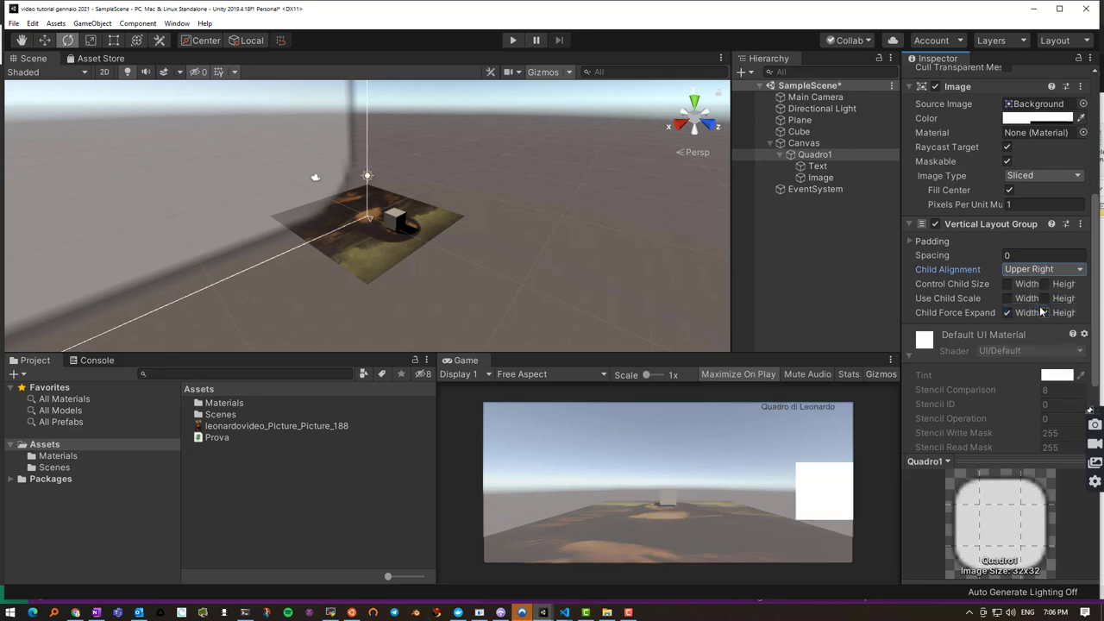
left_click(1043, 273)
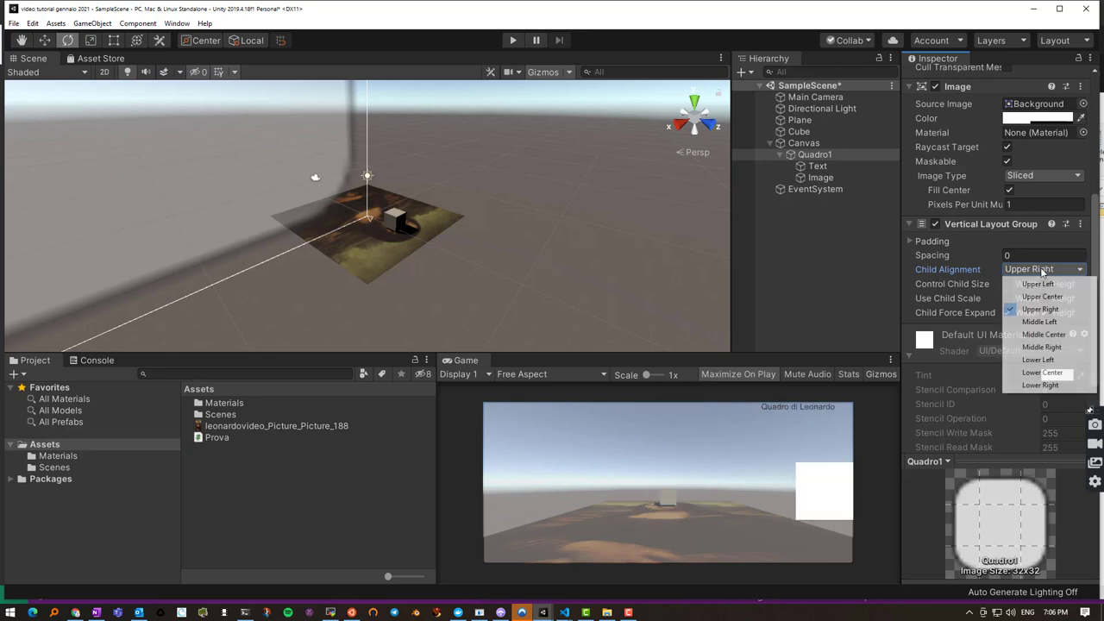
left_click(1034, 348)
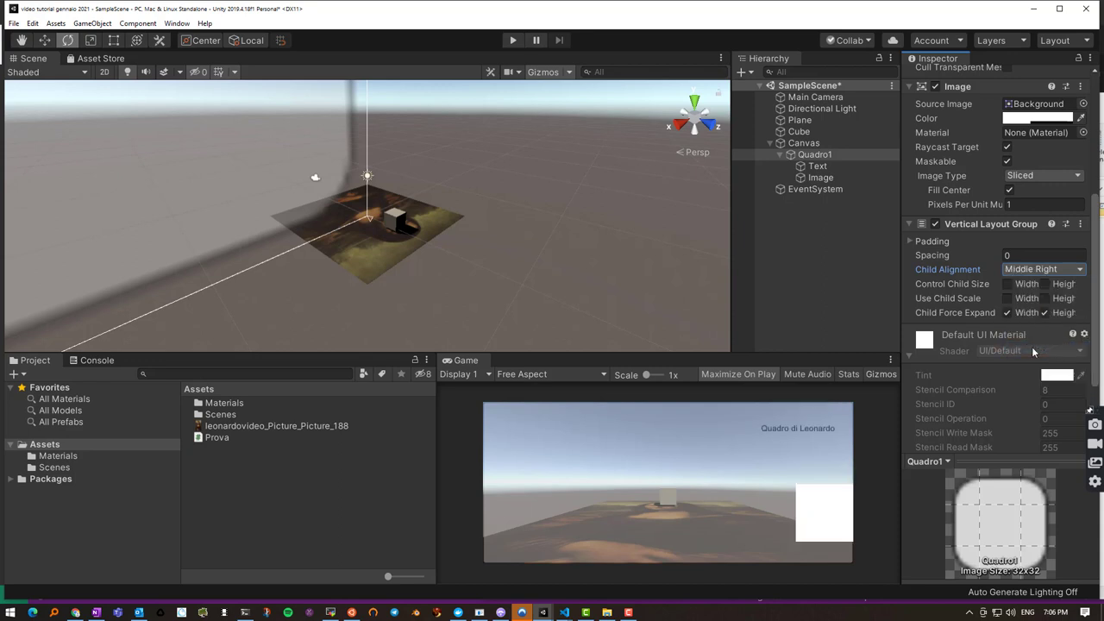
left_click(1039, 271)
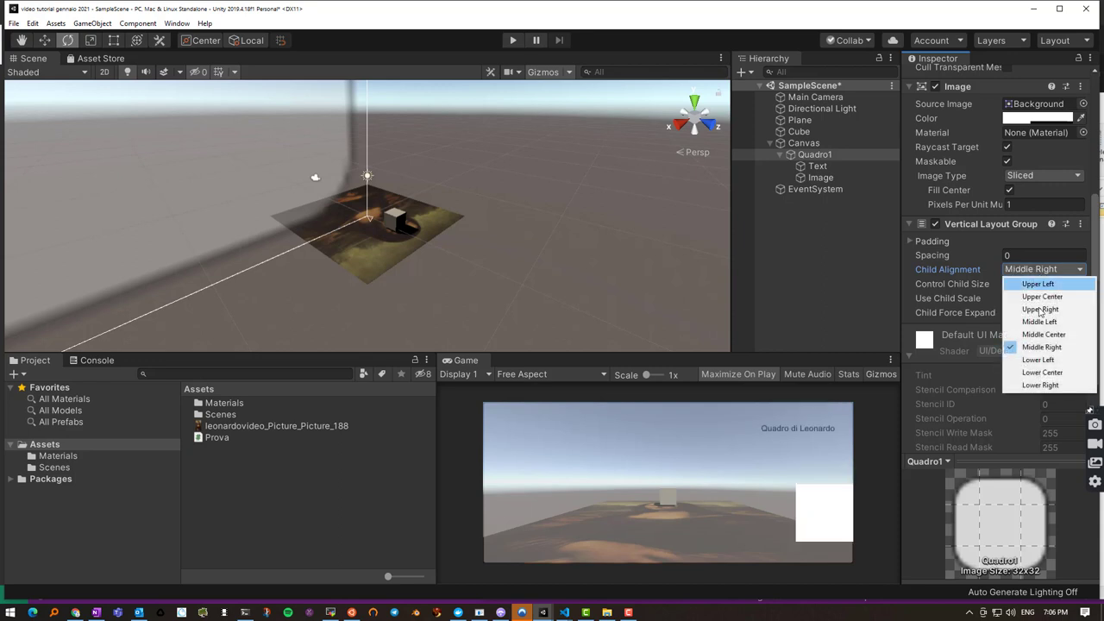
left_click(1035, 384)
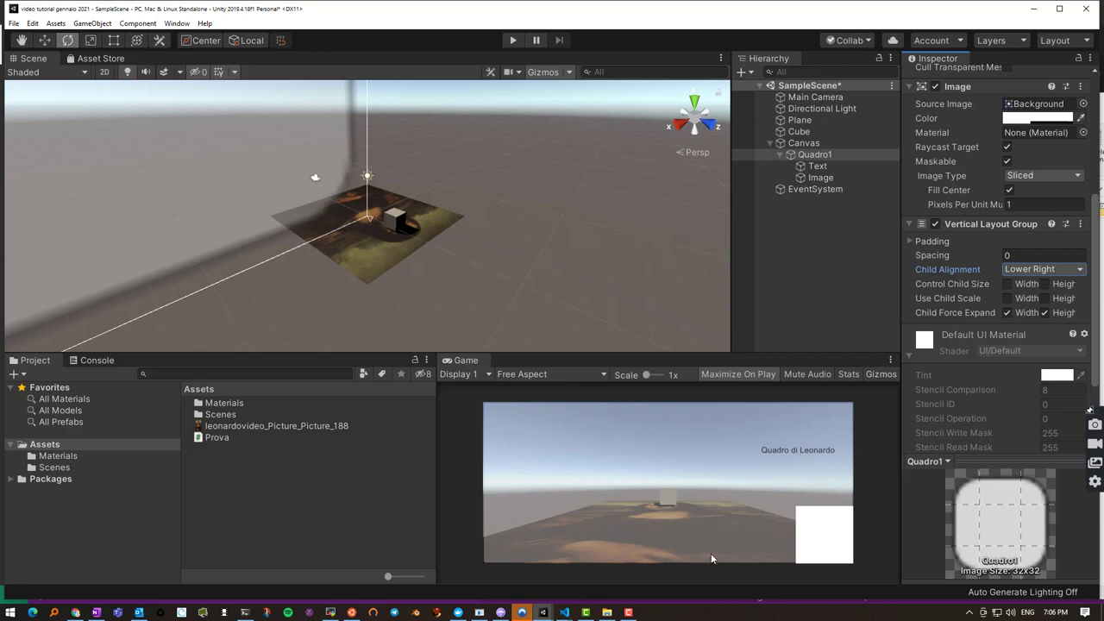
Drag leonardovideo_Picture_Picture_202.jpeg from the Corso folder into Unity's Assets panel
left_click(607, 613)
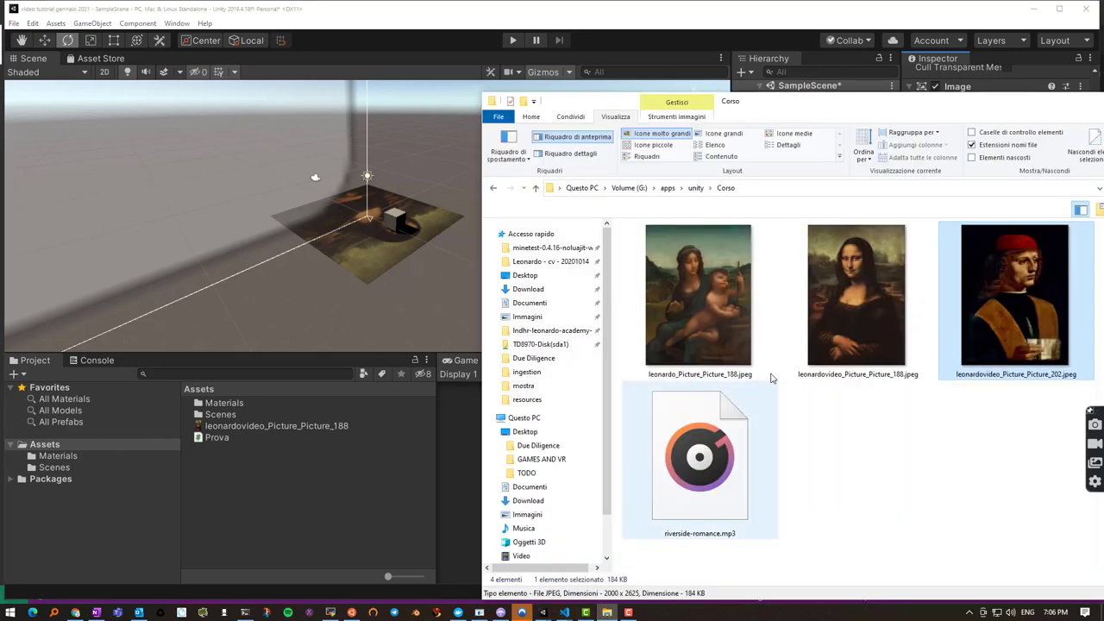
left_click_drag(1024, 279, 236, 471)
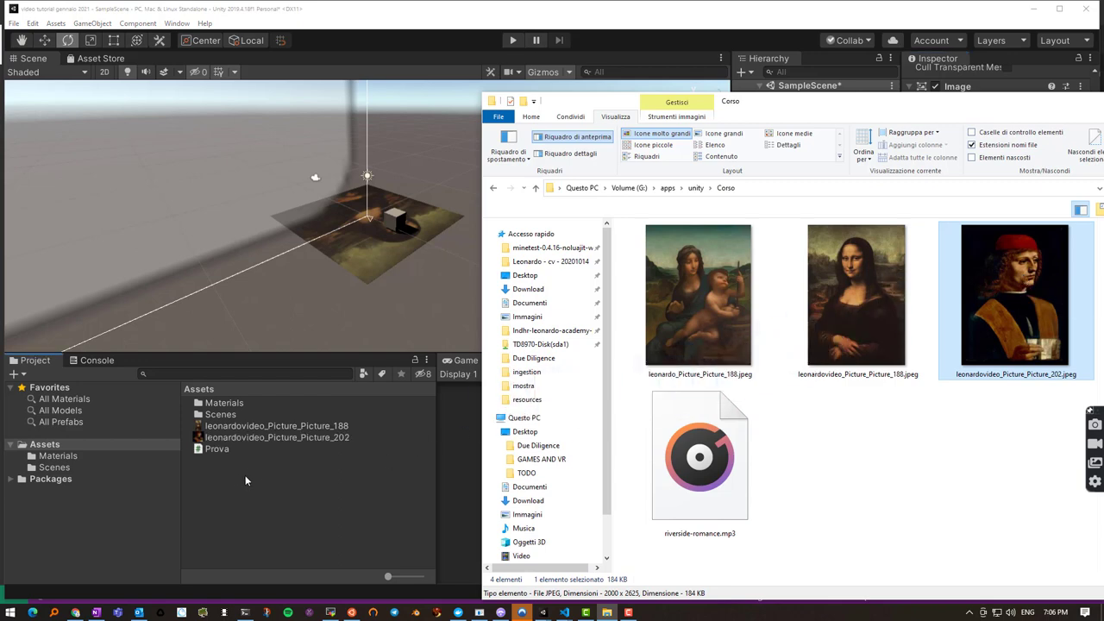
left_click(245, 476)
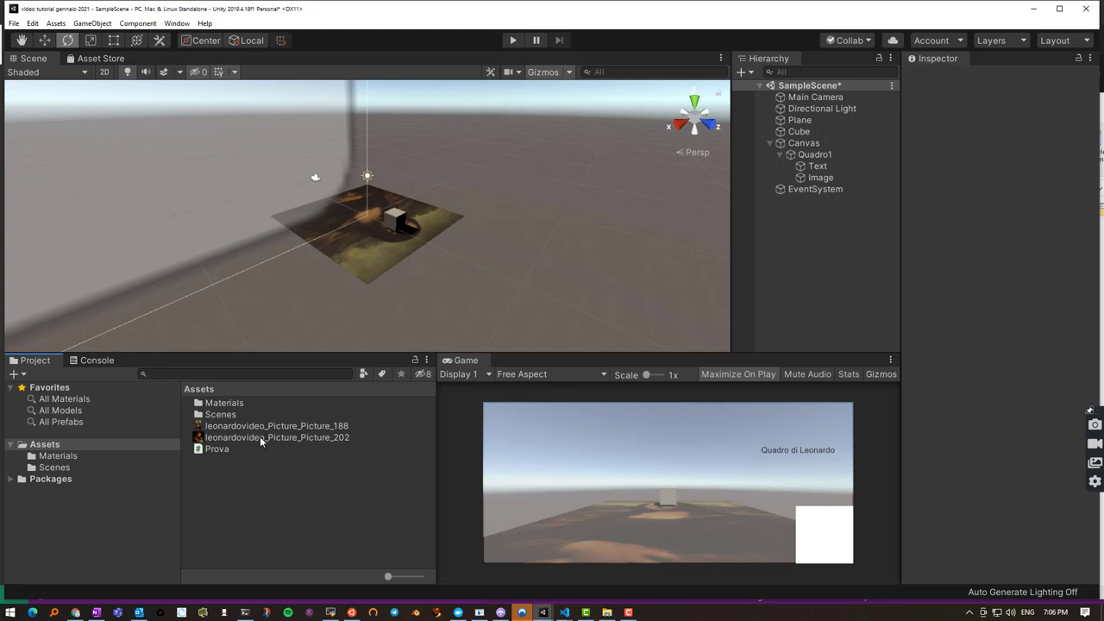
Set the portrait's Texture Type to Sprite (2D and UI) and apply the import settings
left_click(260, 437)
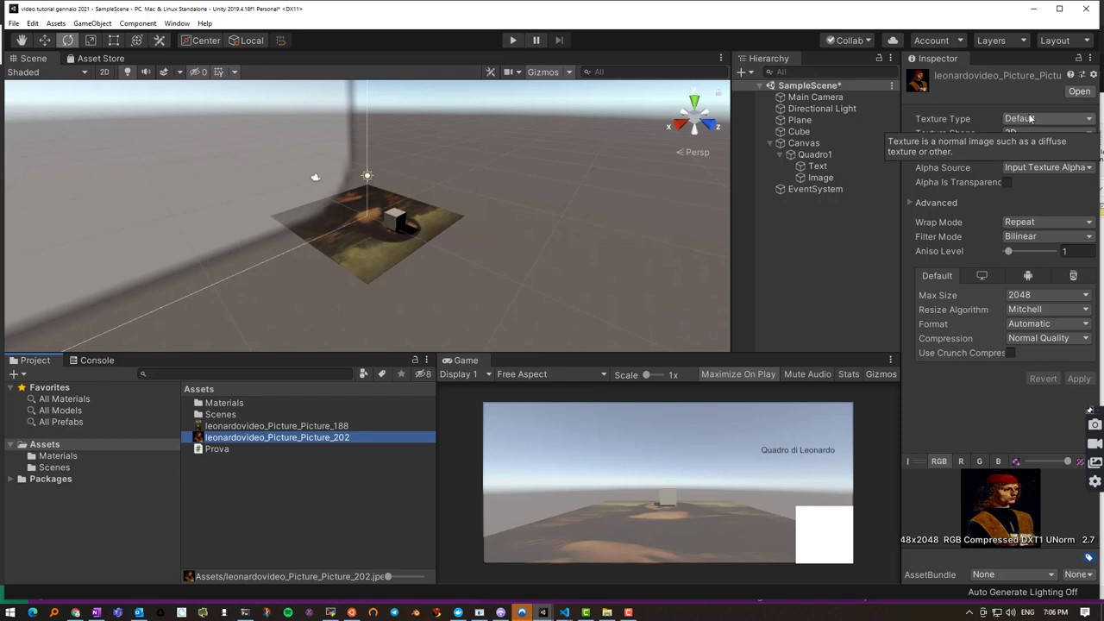
left_click(1040, 118)
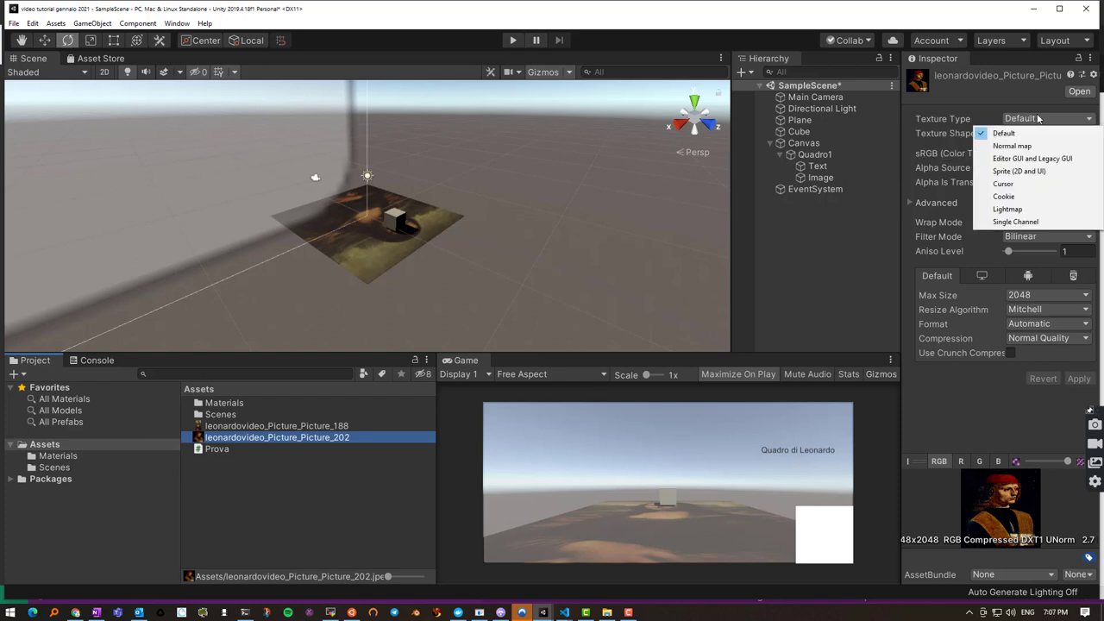
left_click(1021, 173)
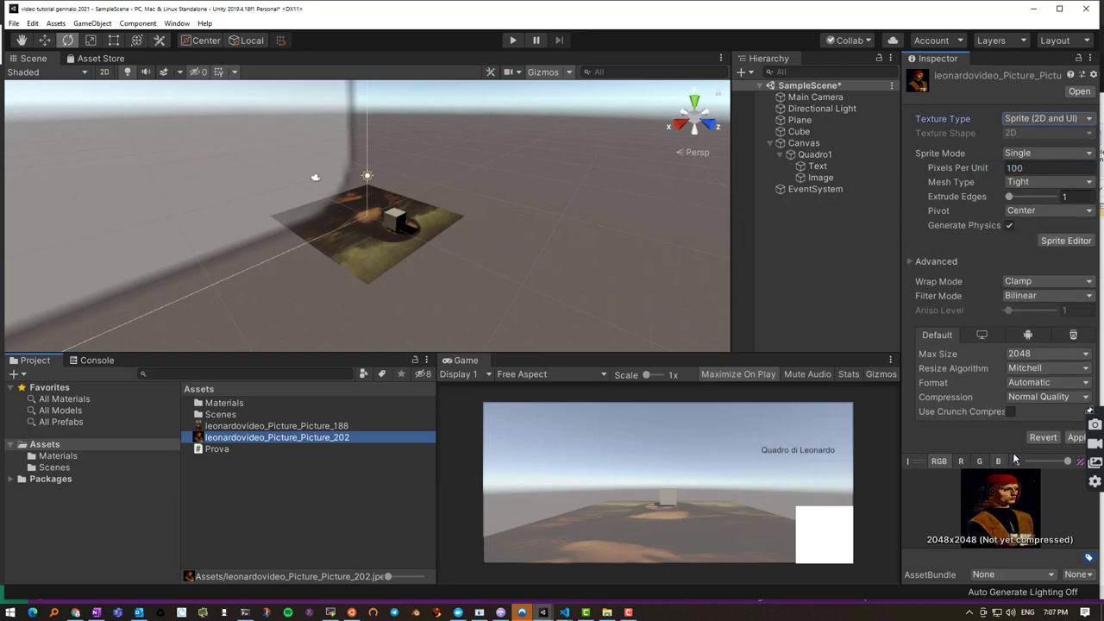
left_click(1076, 438)
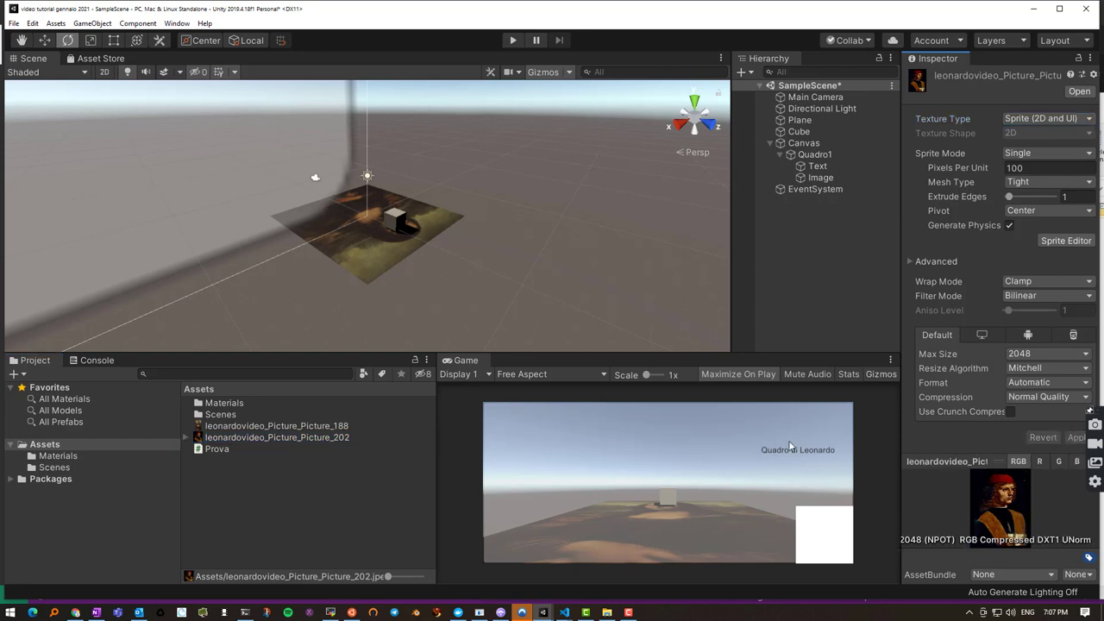
Check the portrait's generated sprite, then select the Image object inside Quadro1
left_click(186, 436)
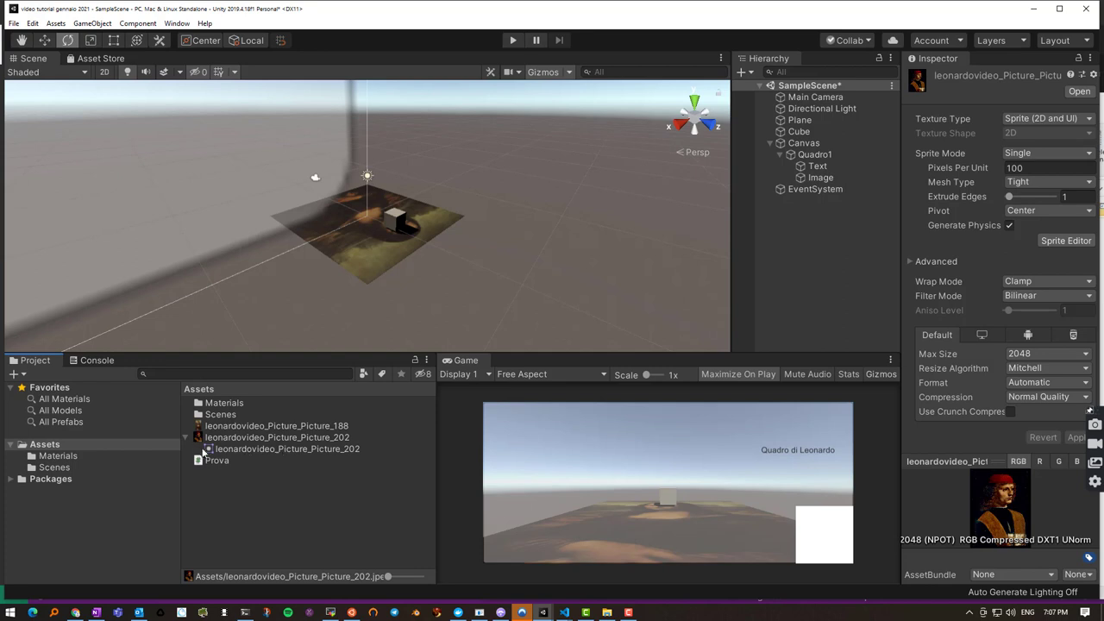
left_click(187, 436)
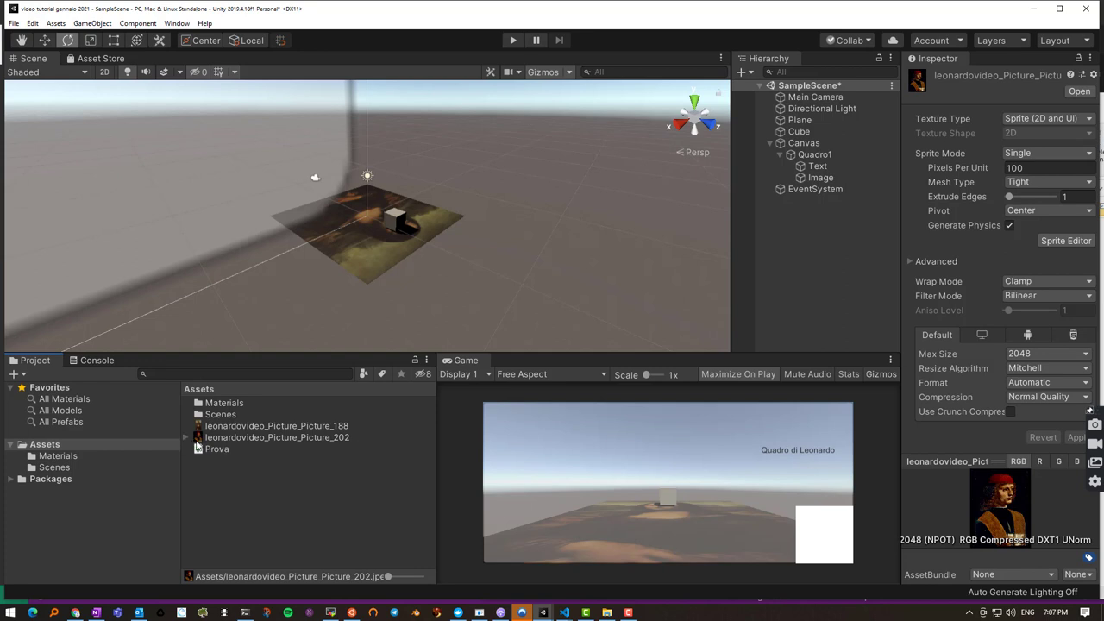
left_click(187, 436)
left_click(187, 435)
left_click(821, 176)
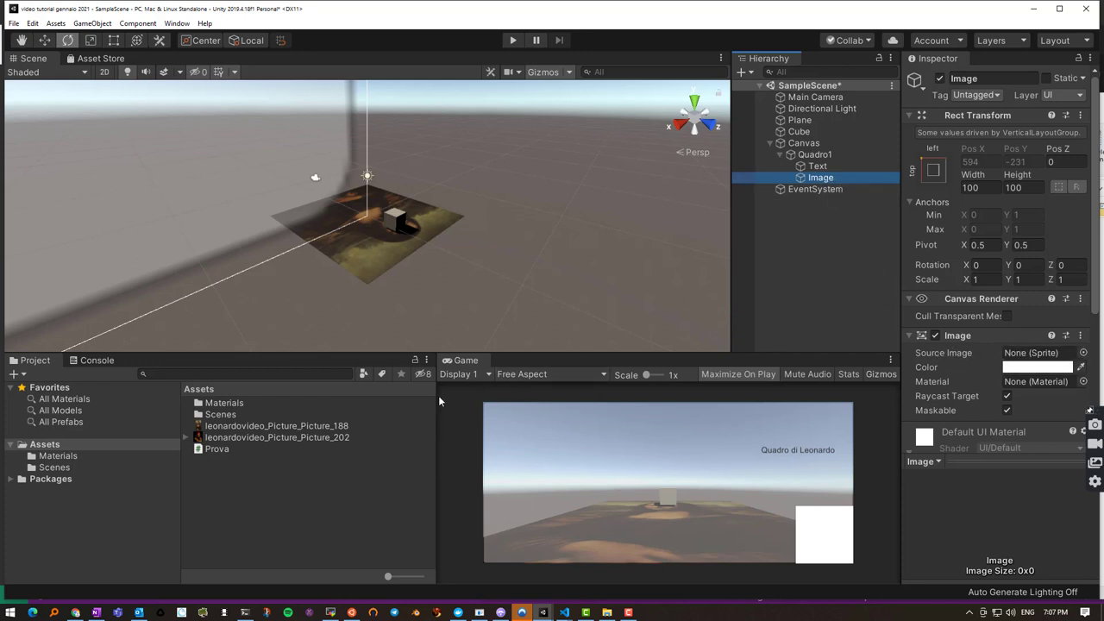
Assign the leonardovideo_Picture_Picture_202 sprite to the Image's Source Image field
mouse_move(262, 439)
left_mouse_down()
mouse_move(1030, 366)
mouse_move(1038, 353)
left_mouse_up()
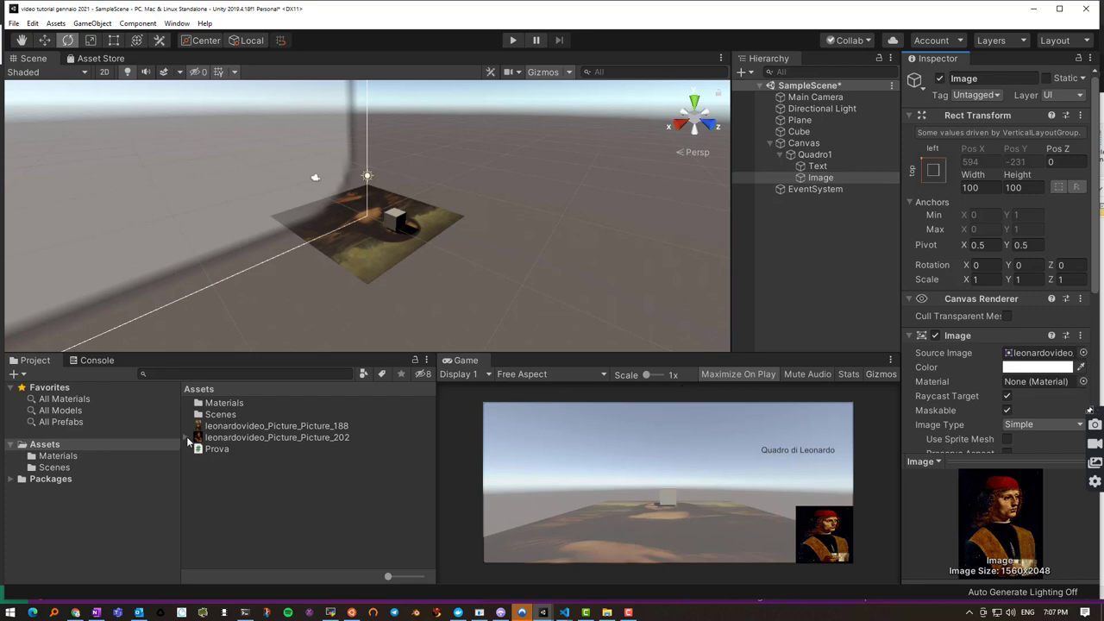
left_click(815, 154)
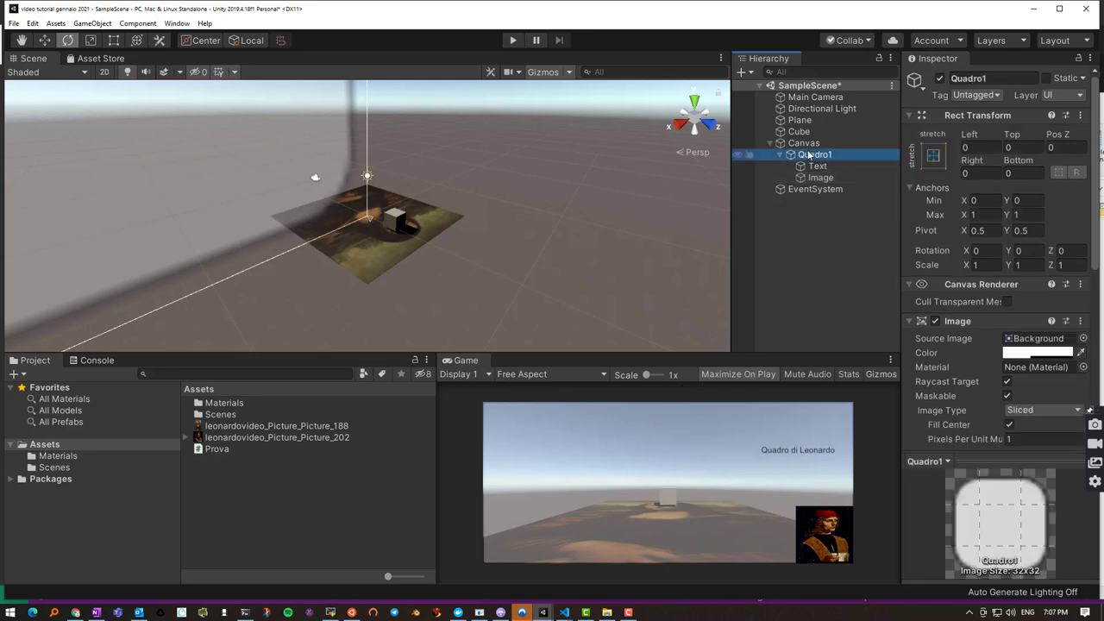
left_click(940, 78)
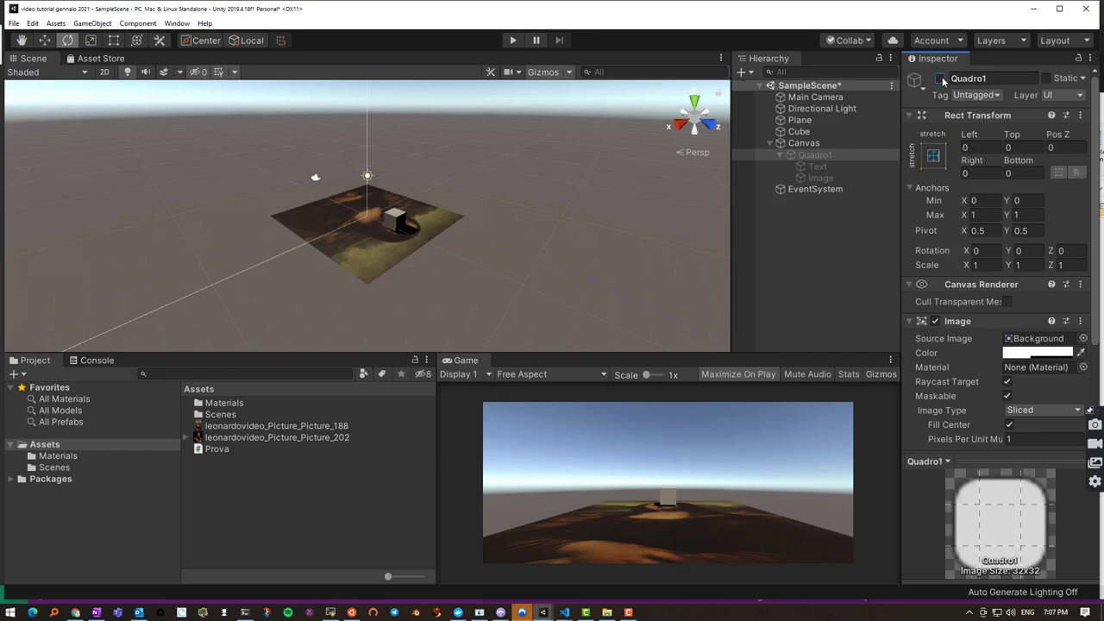
left_click(940, 79)
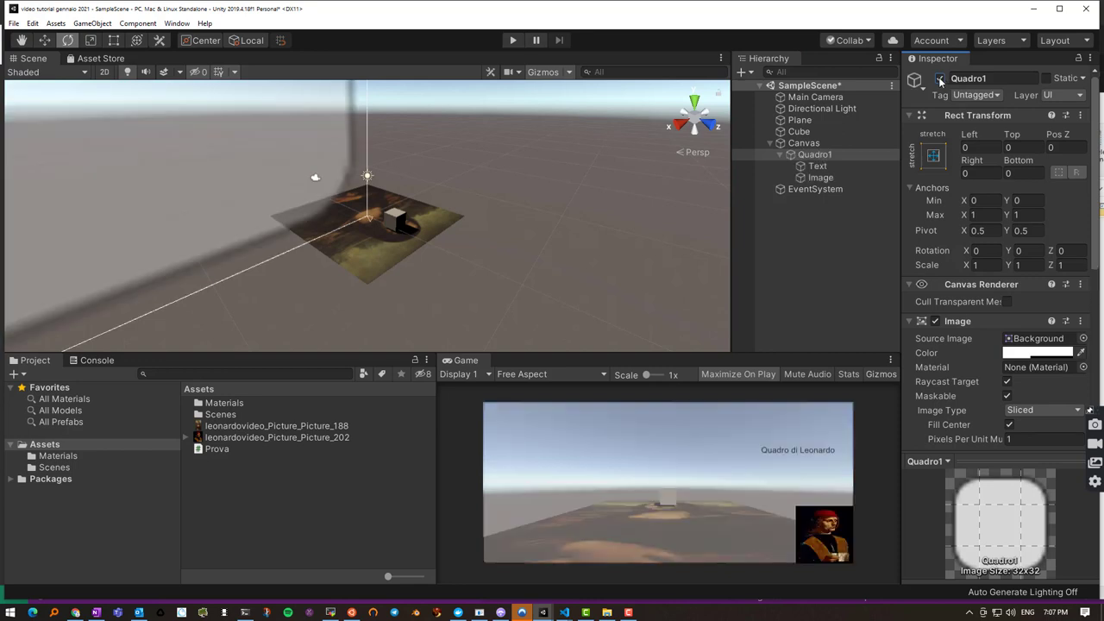